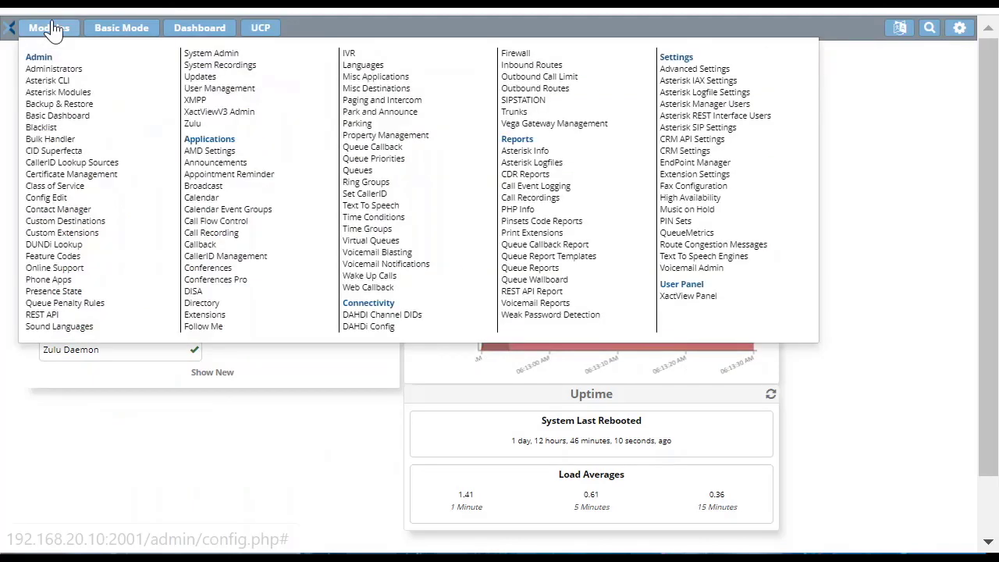
Open the ReceptionAutoAttendant IVR for editing and scroll to its IVR Entries table
left_click(350, 55)
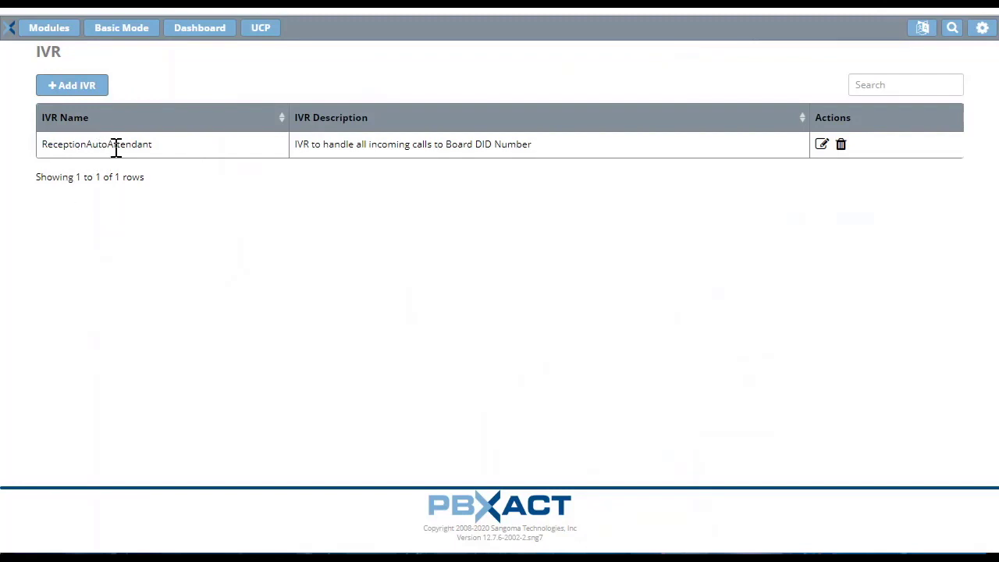
left_click(822, 146)
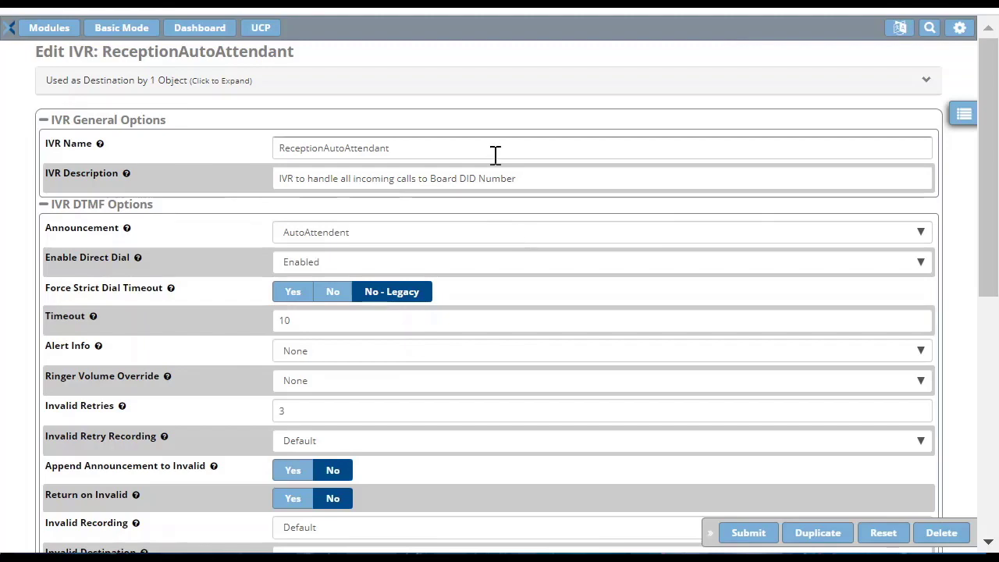
scroll(496, 159, "down", 3)
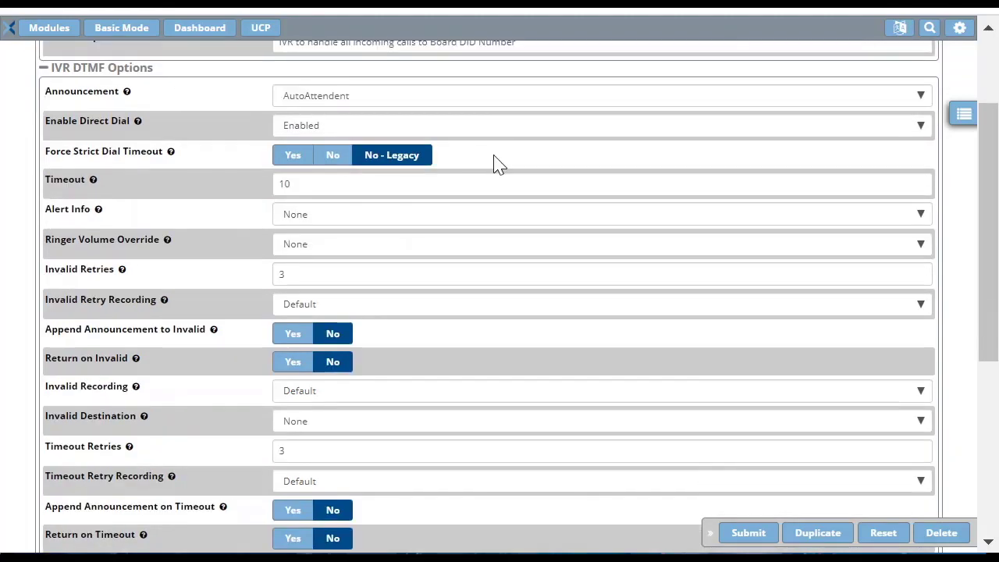
scroll(496, 164, "up", 3)
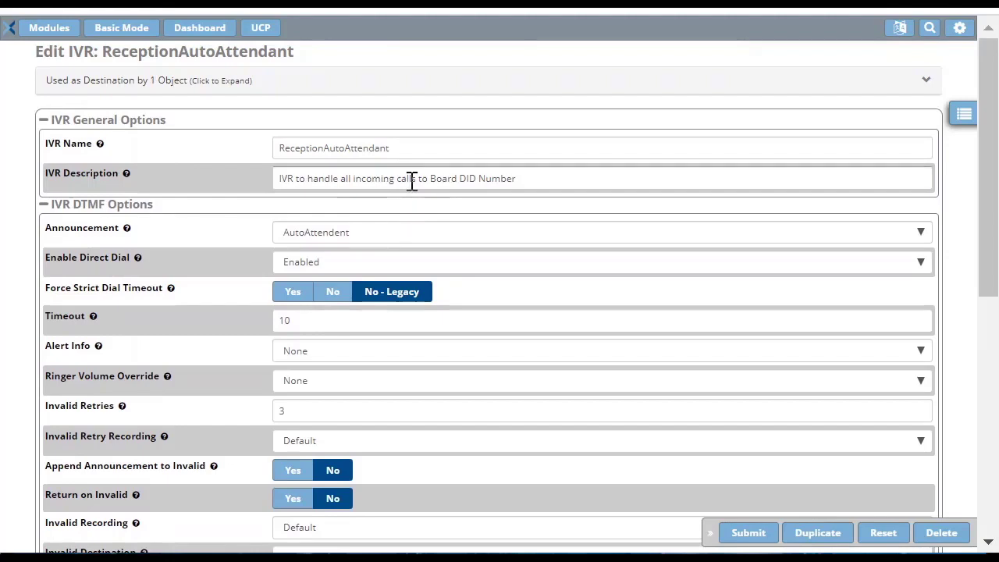
scroll(452, 238, "down", 9)
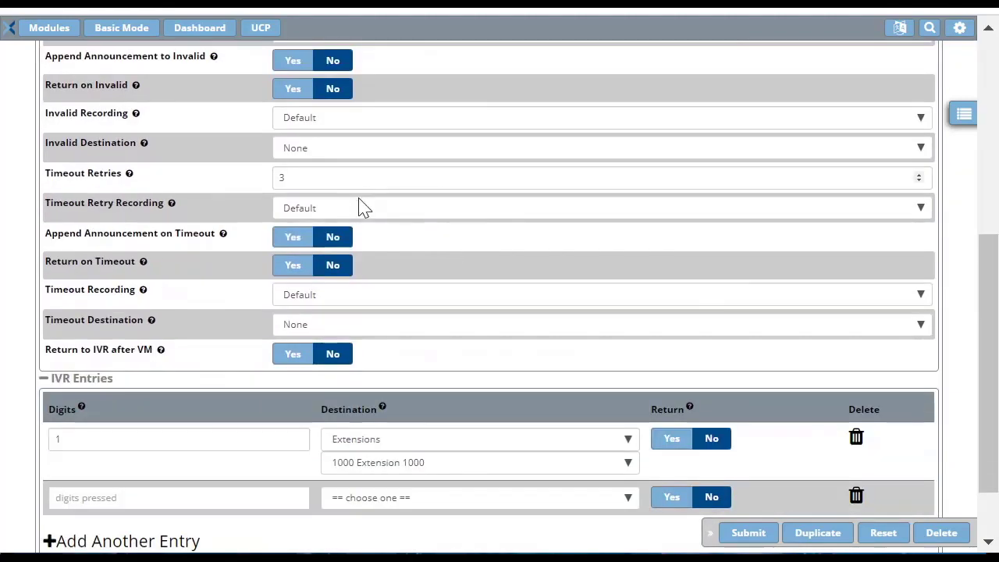
scroll(445, 227, "down", 2)
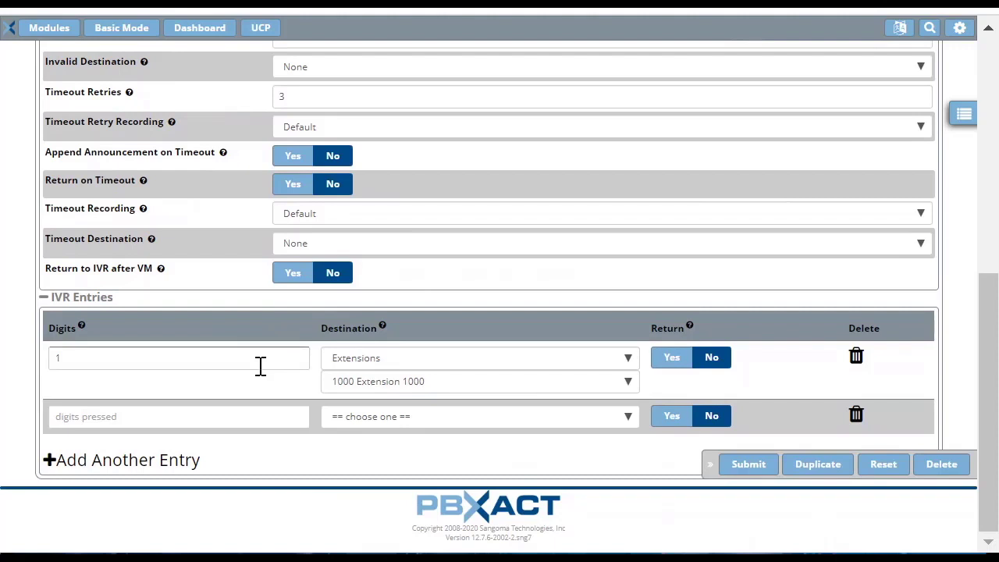
Add an IVR entry for digit 5 pointing to the Conference List IVR conference, then submit and apply
left_click(124, 416)
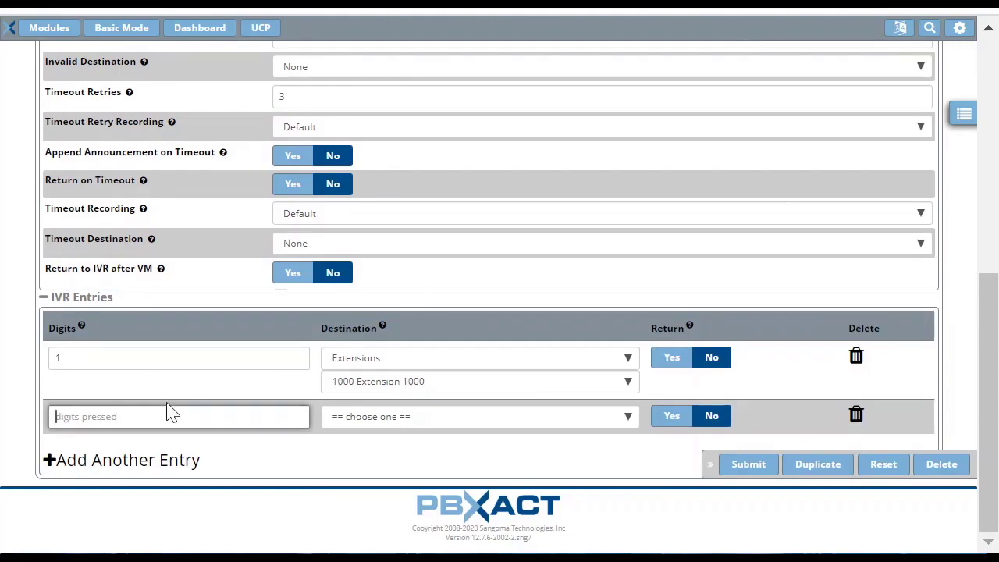
type("5")
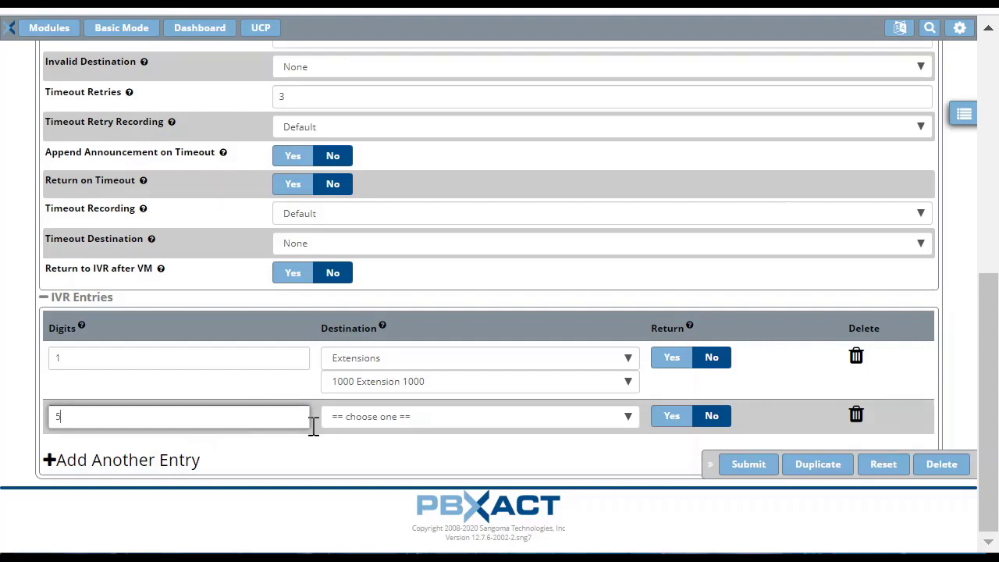
left_click(367, 417)
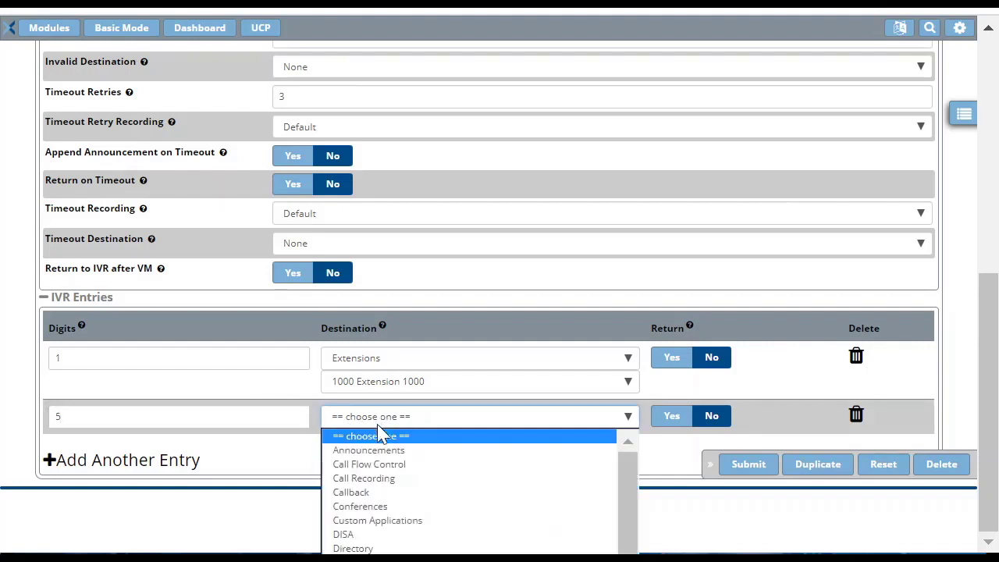
left_click(384, 508)
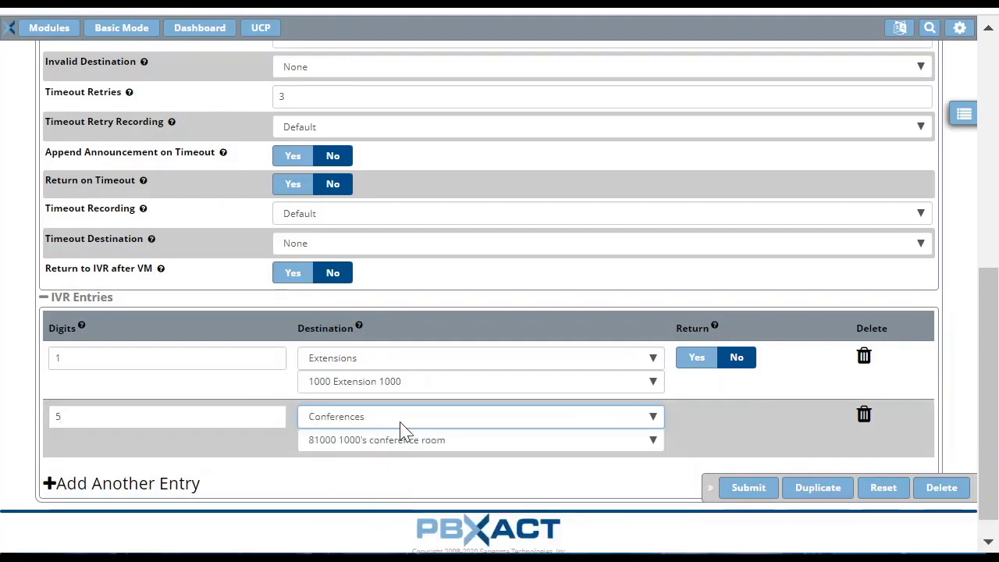
left_click(455, 442)
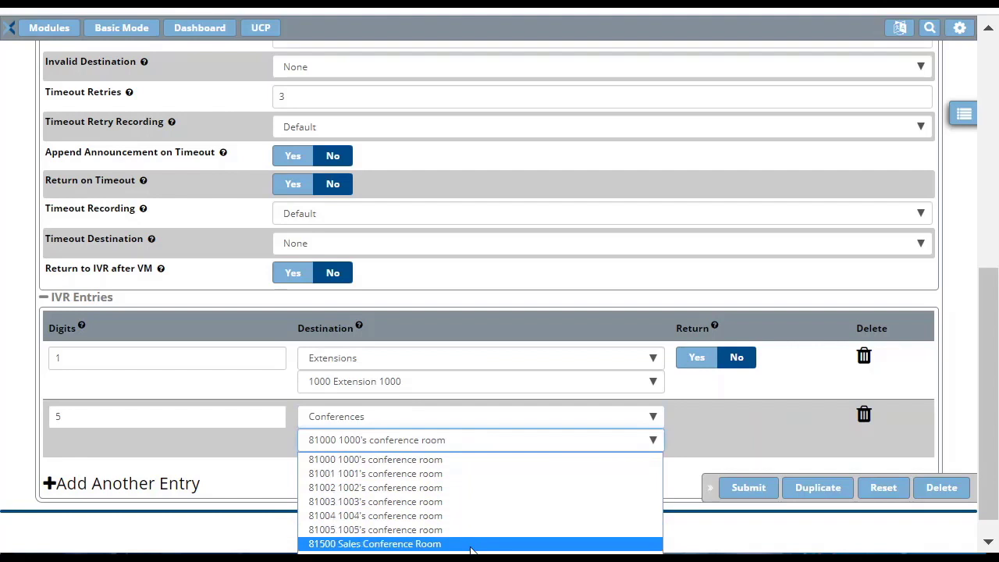
left_click(374, 557)
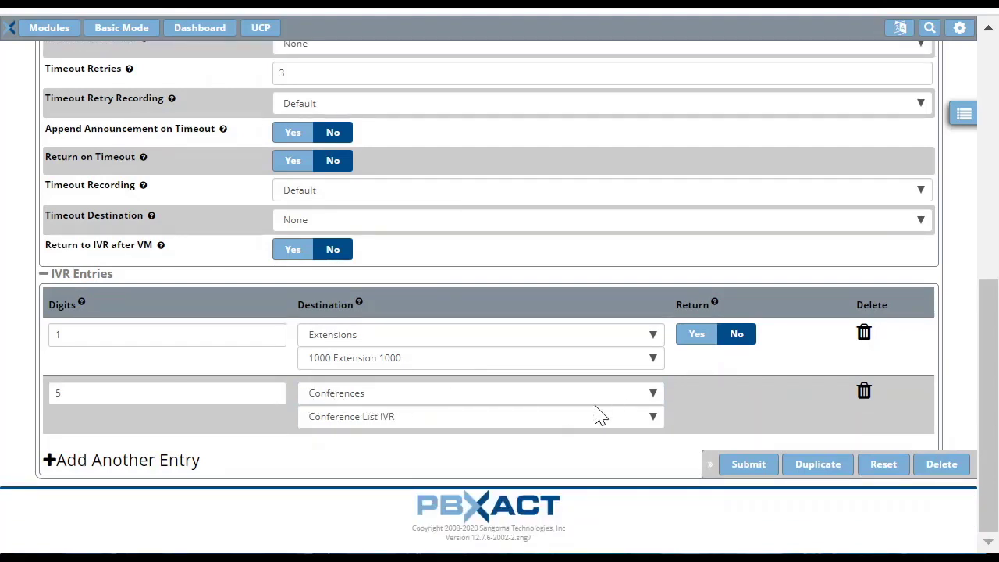
left_click(537, 422)
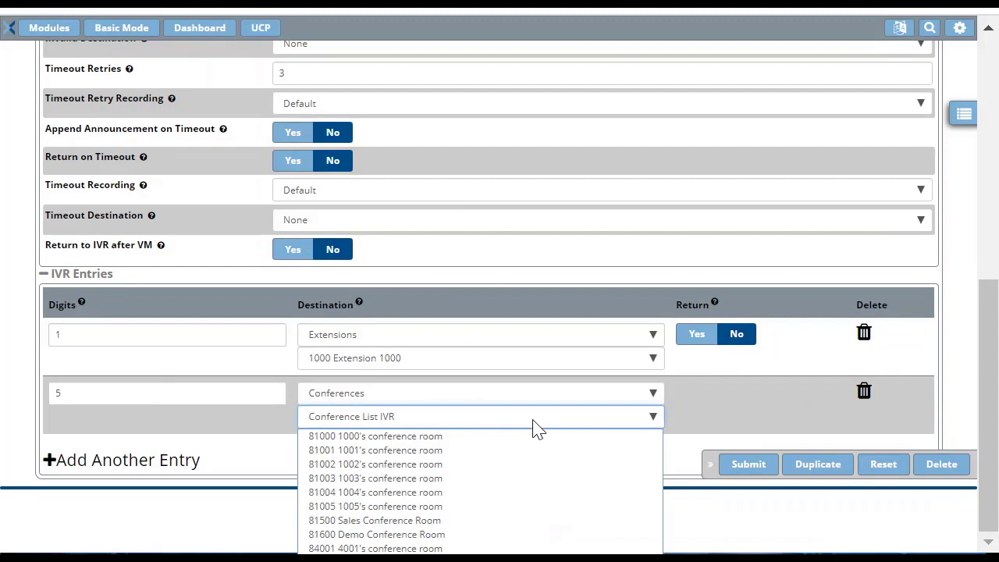
left_click(537, 421)
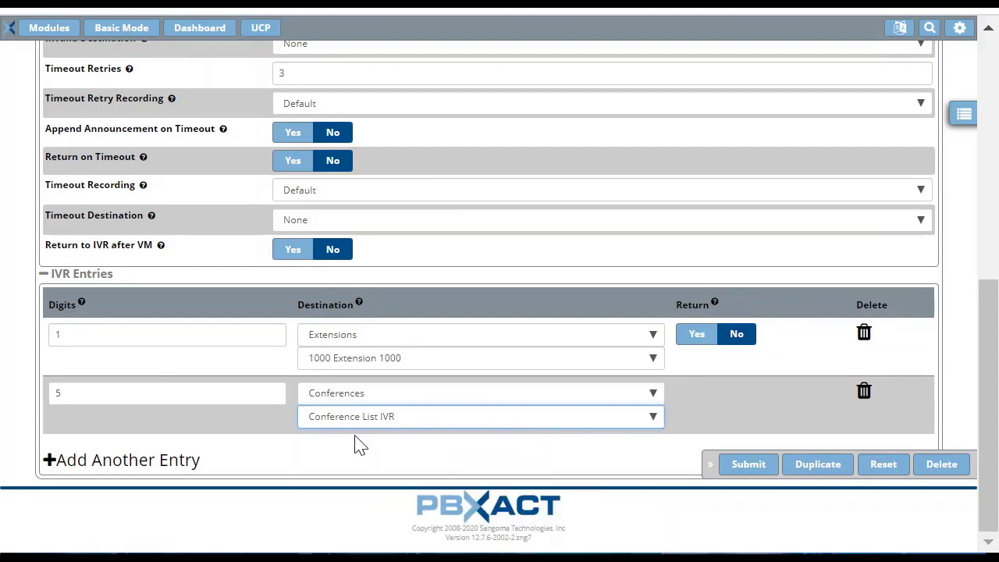
left_click(753, 466)
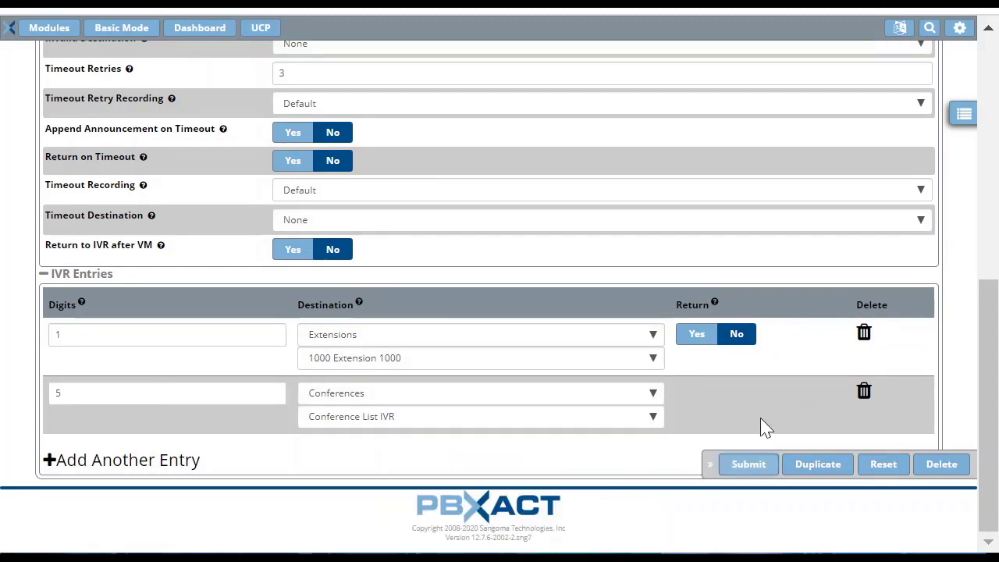
left_click(864, 31)
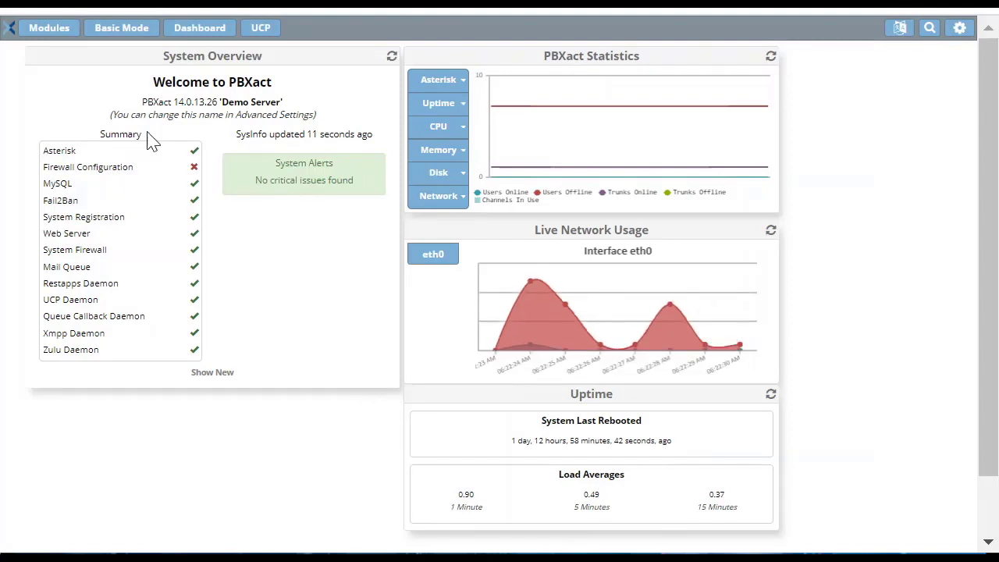
Go to the Inbound Routes page from the Modules menu
left_click(67, 33)
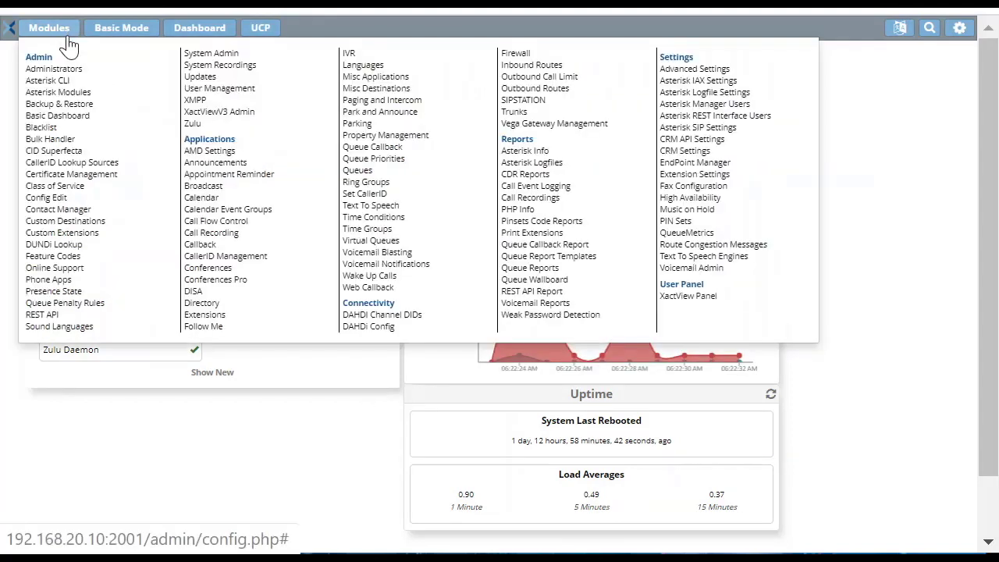
left_click(544, 65)
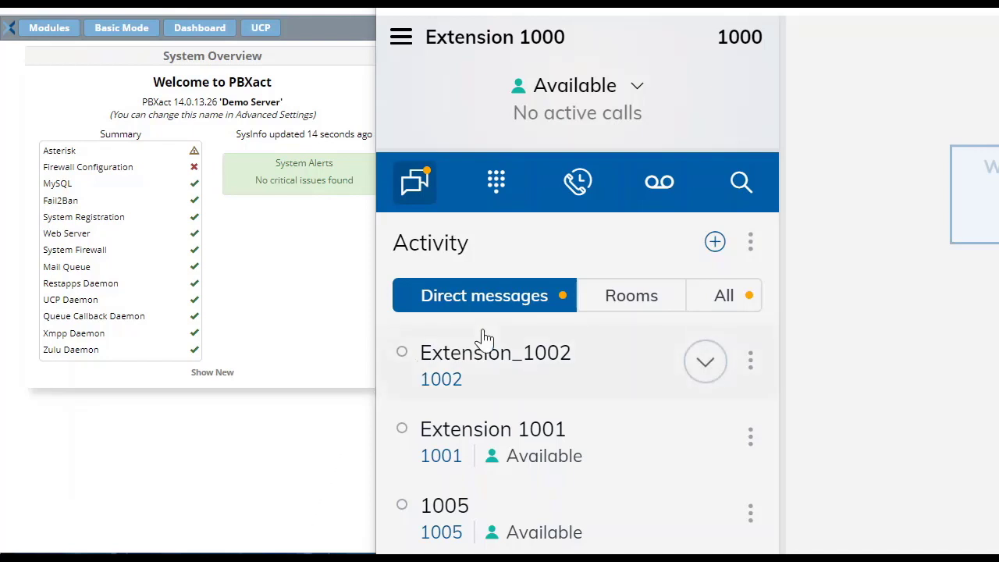
left_click(498, 181)
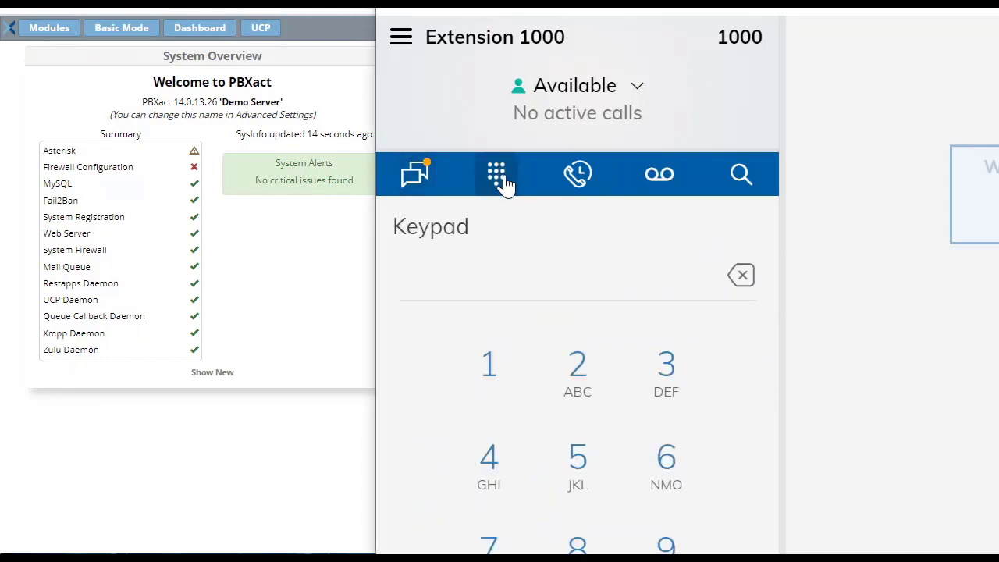
left_click(514, 270)
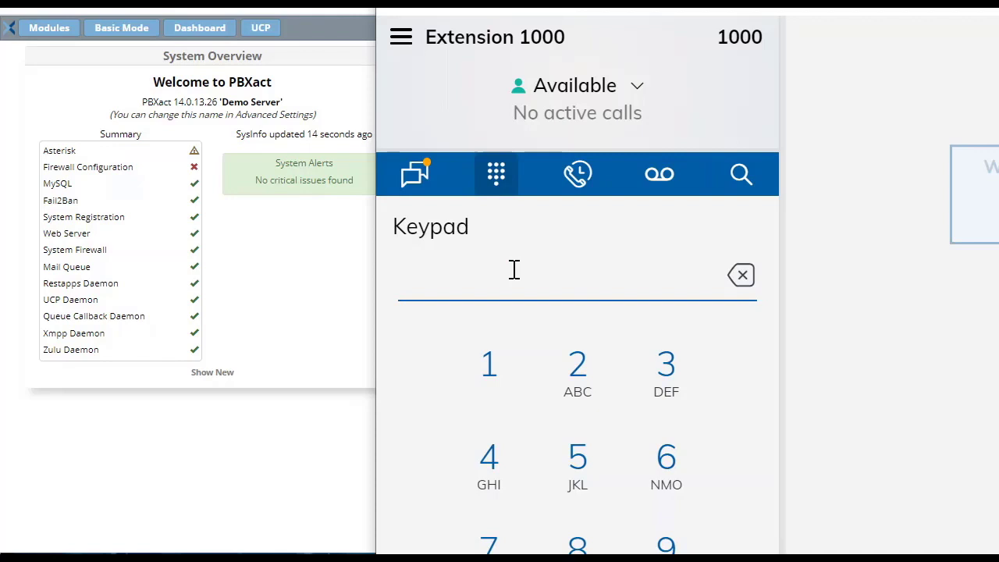
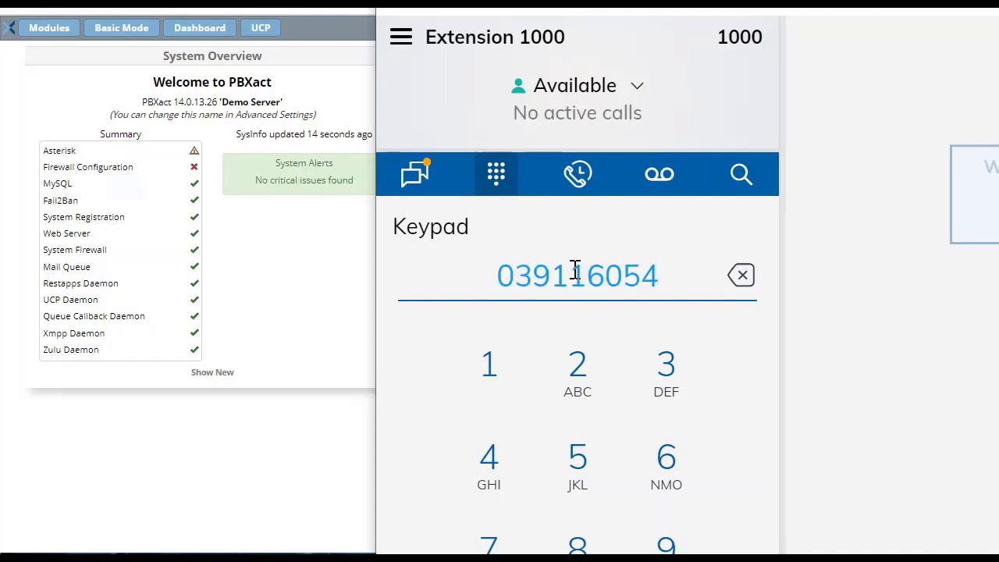
left_click(611, 271)
type("5")
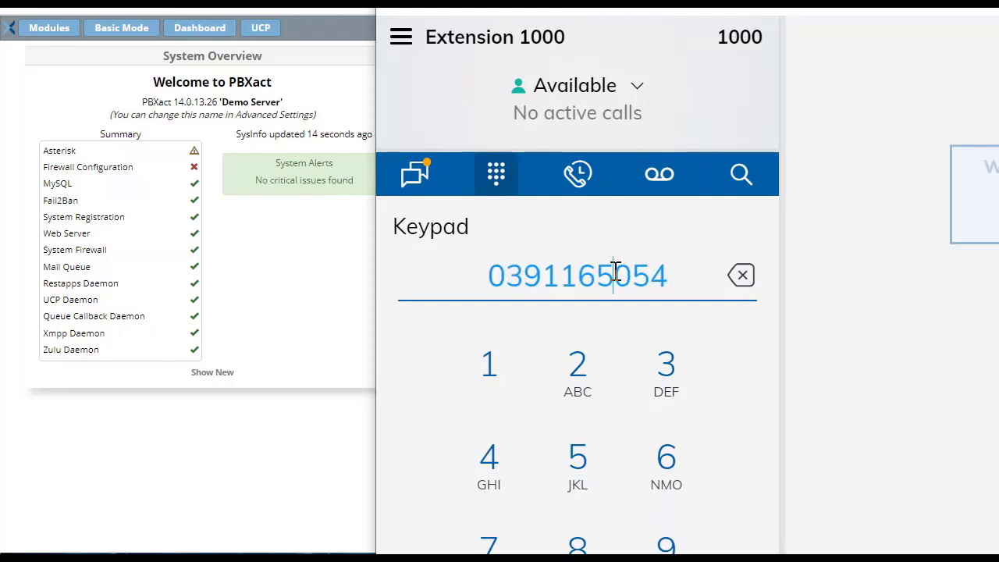
left_click(675, 273)
key("Return")
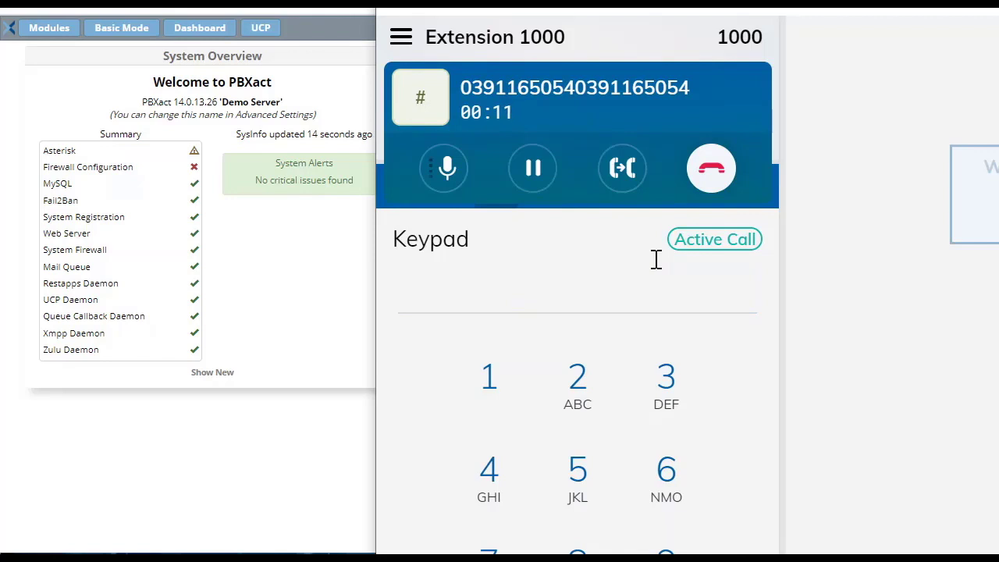
Choose IVR option 5 and enter conference number 84001
left_click(579, 467)
left_click(579, 545)
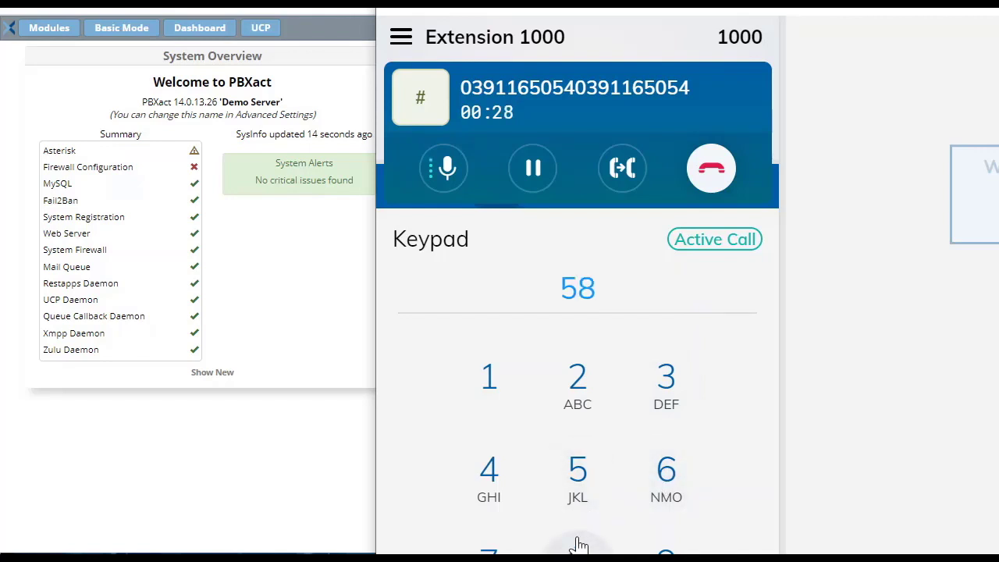
left_click(492, 475)
type("0")
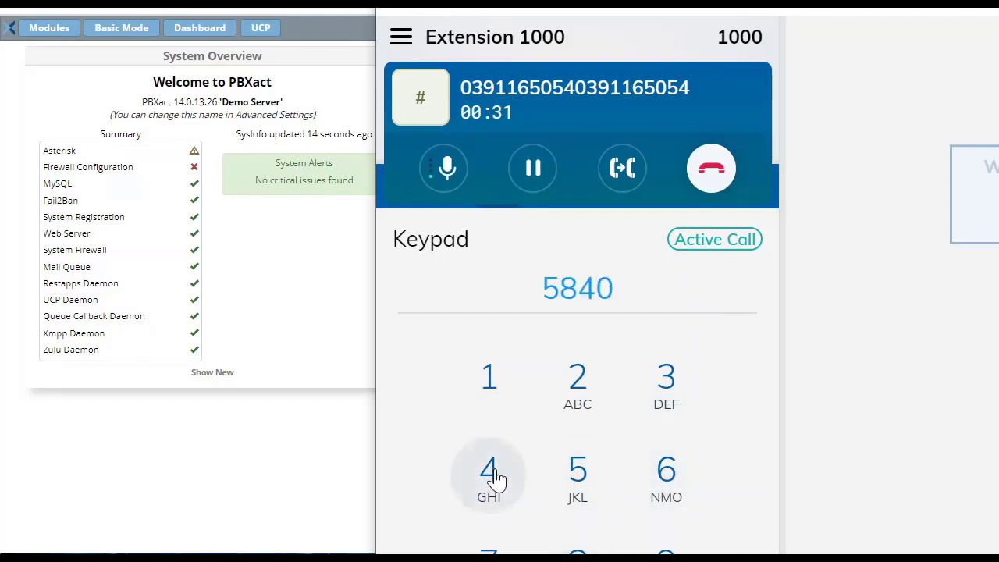
type("0")
left_click(494, 390)
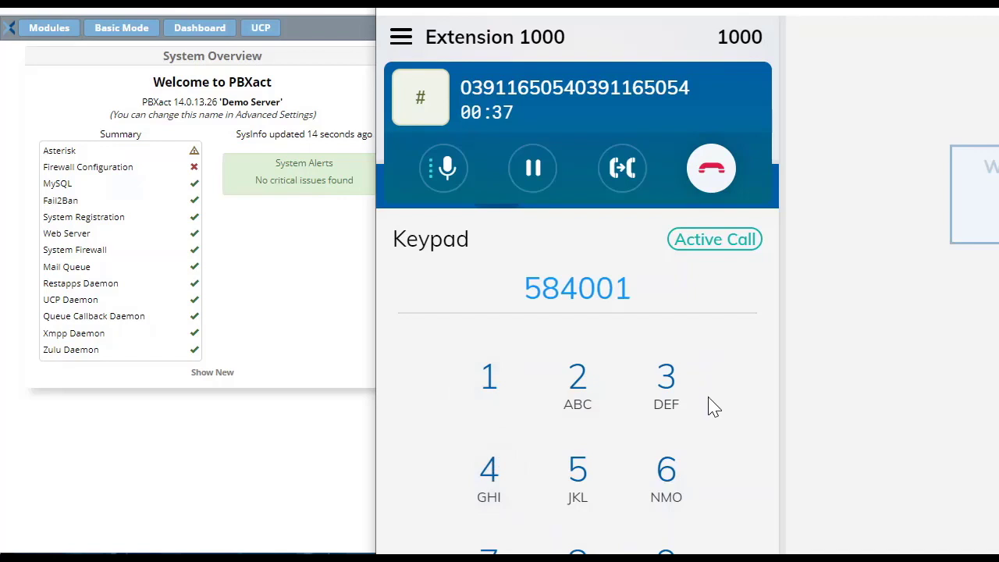
Enter the conference PIN on the keypad and hang up the test call
left_click(668, 472)
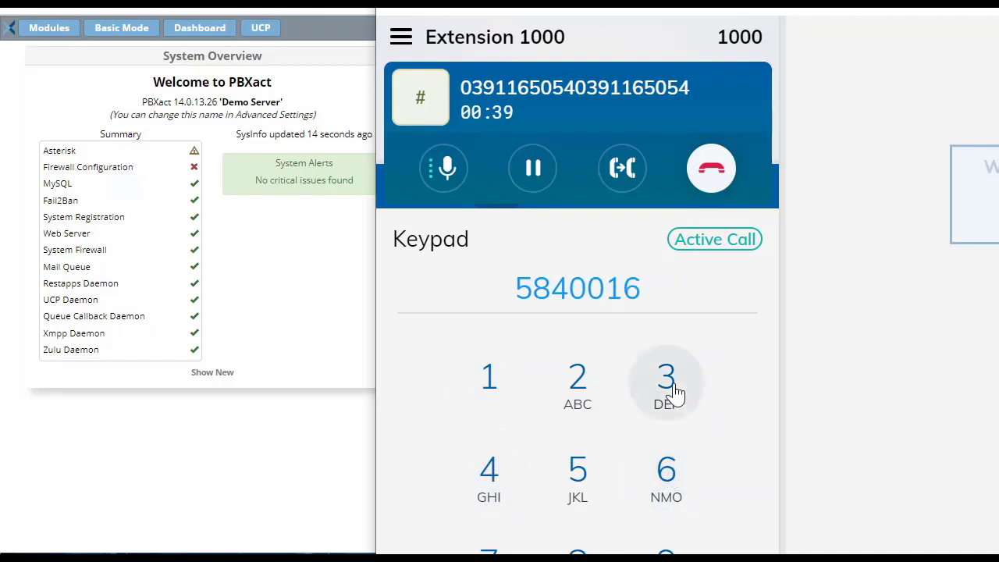
left_click(676, 394)
left_click(665, 470)
left_click(669, 396)
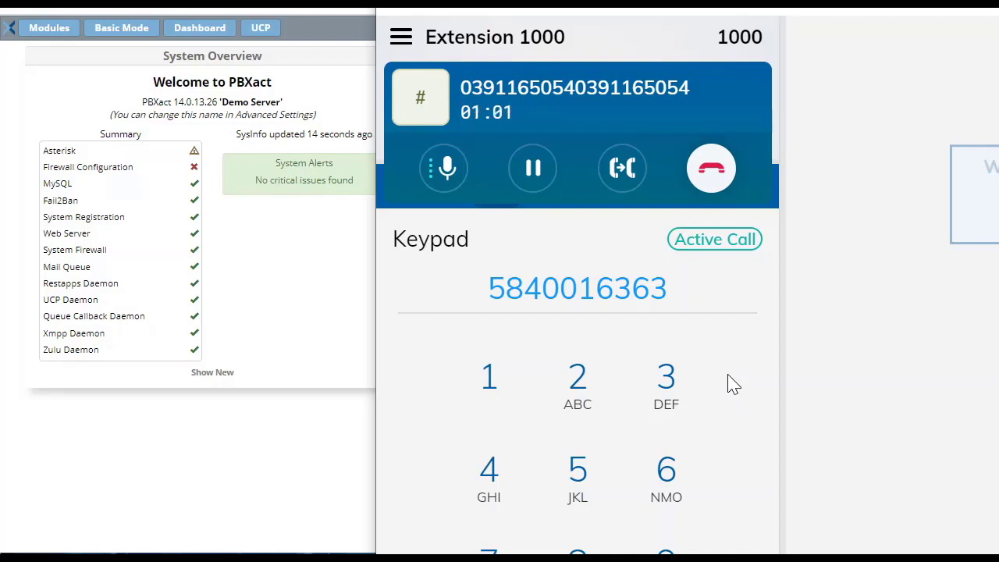
left_click(713, 170)
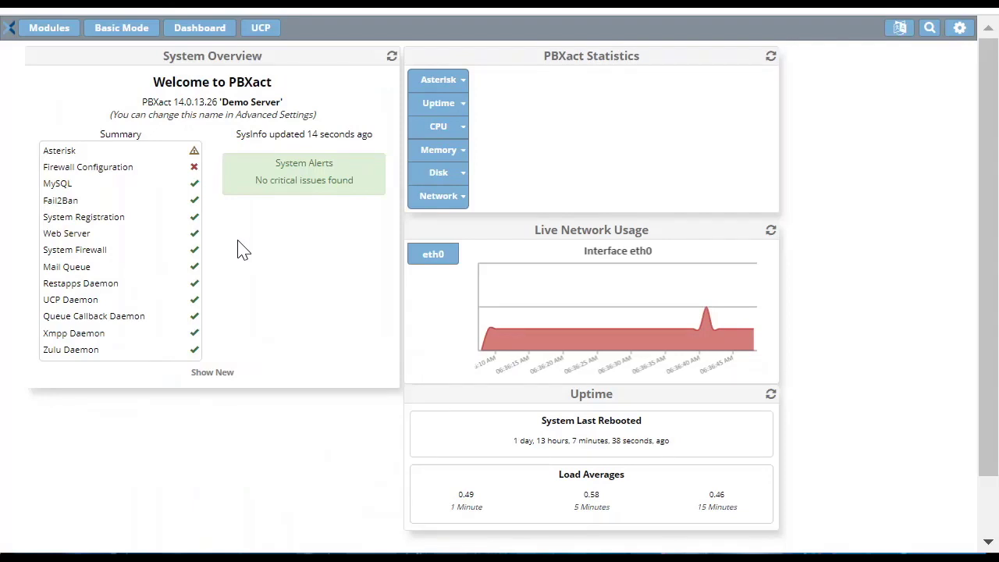
left_click(47, 27)
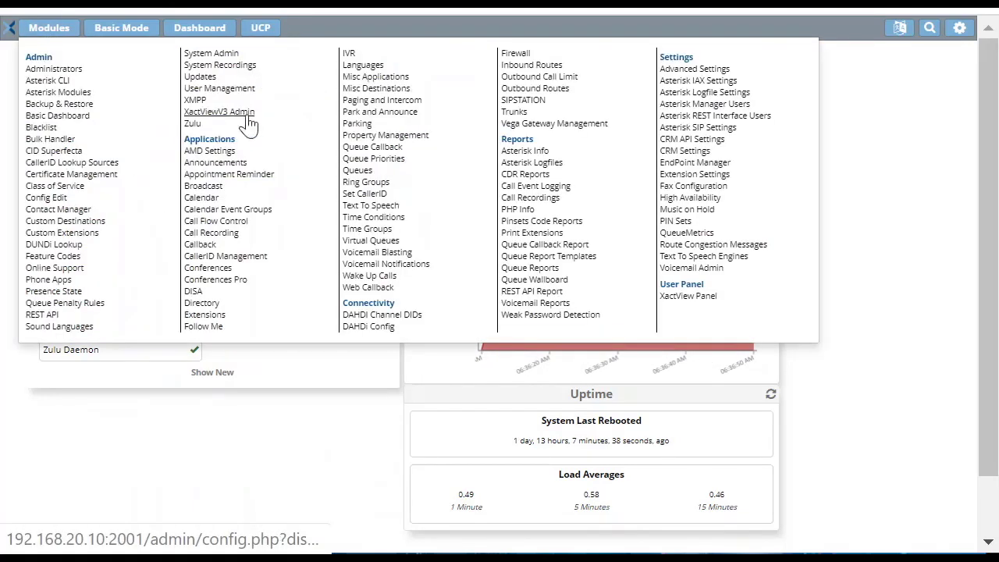
left_click(539, 68)
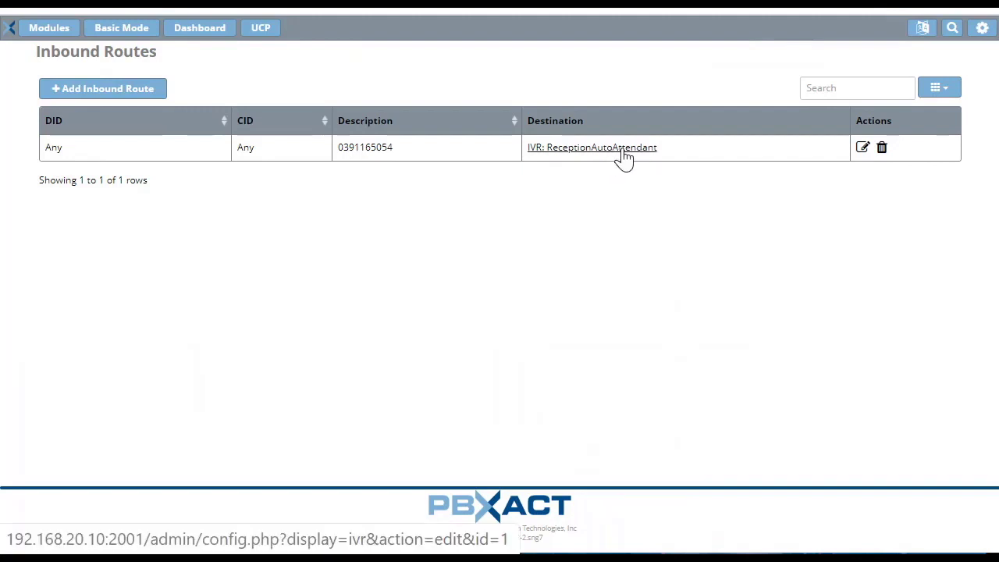
left_click(863, 154)
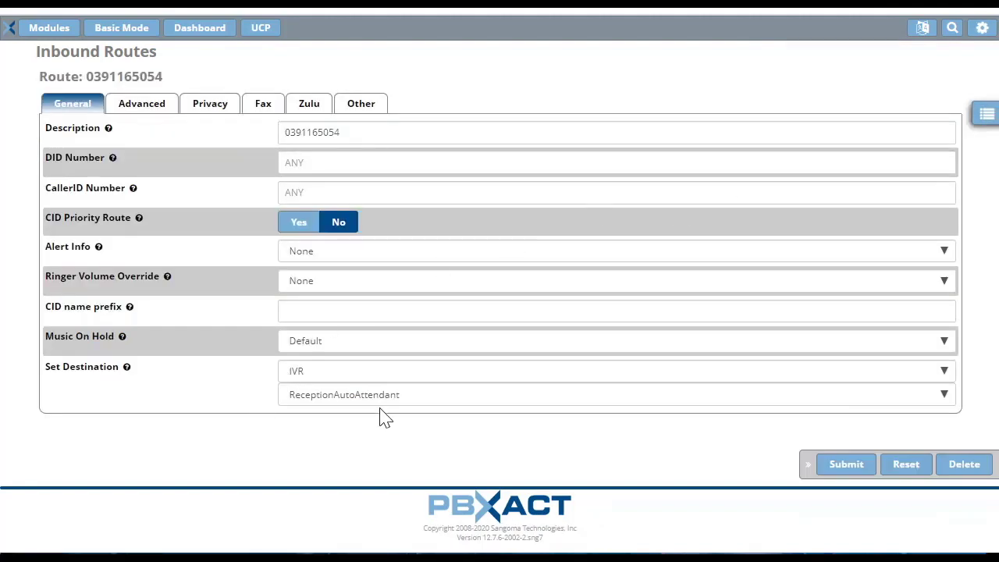
left_click(353, 372)
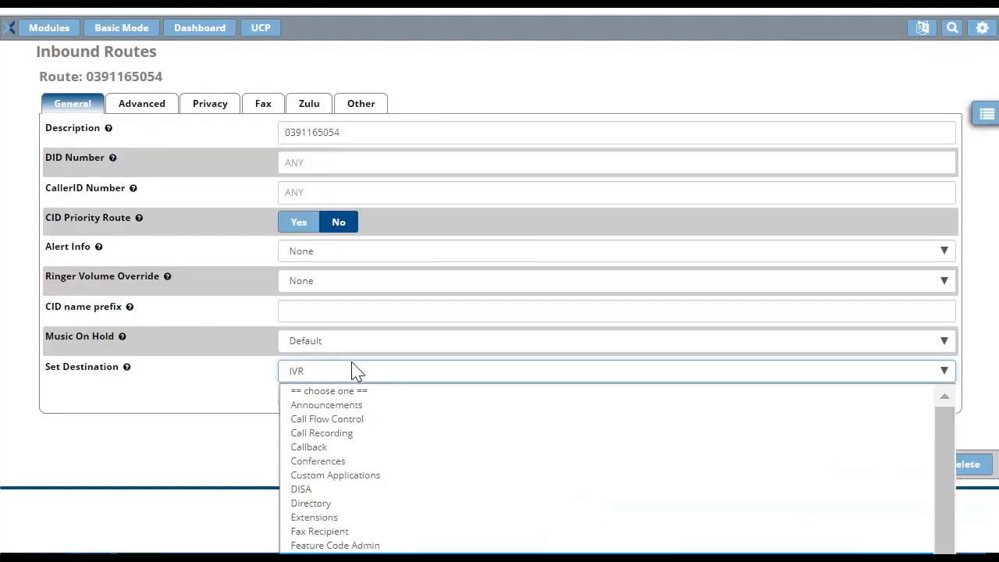
left_click(359, 463)
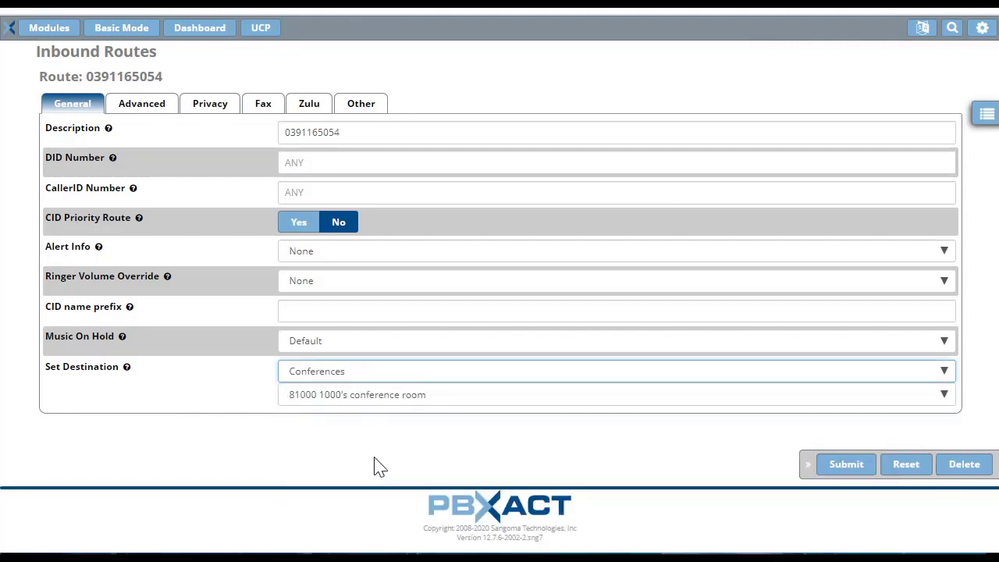
left_click(496, 398)
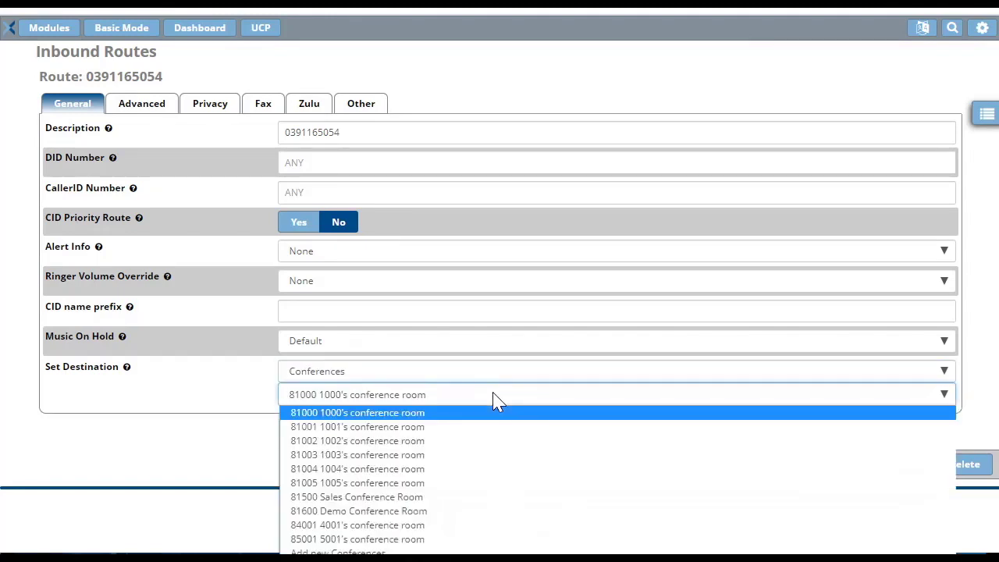
left_click(472, 524)
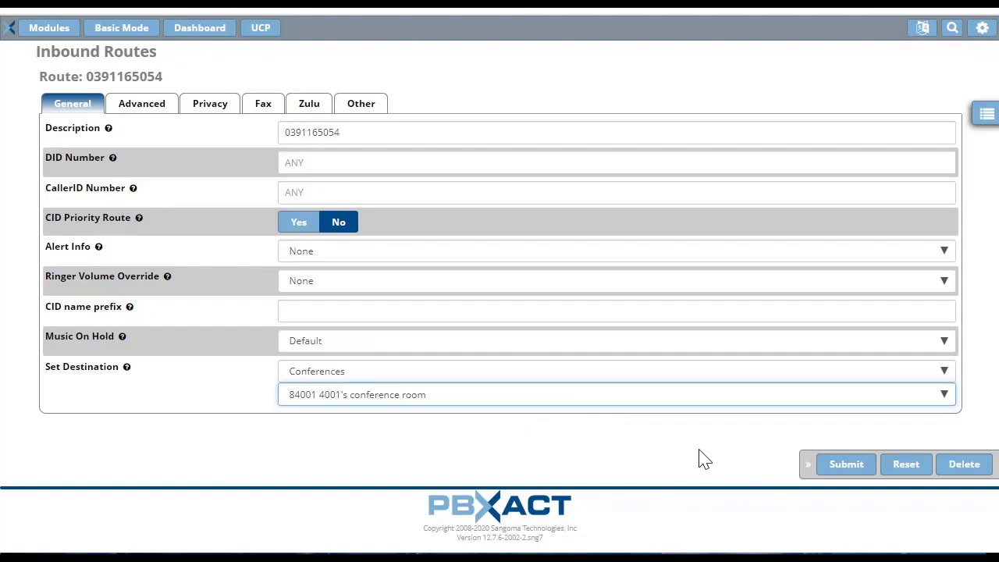
left_click(846, 465)
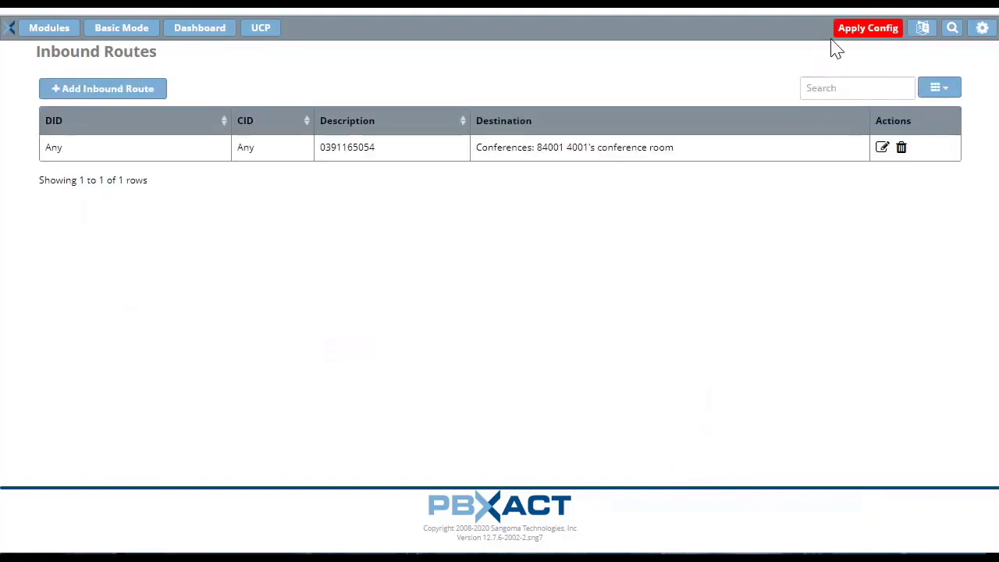
left_click(864, 39)
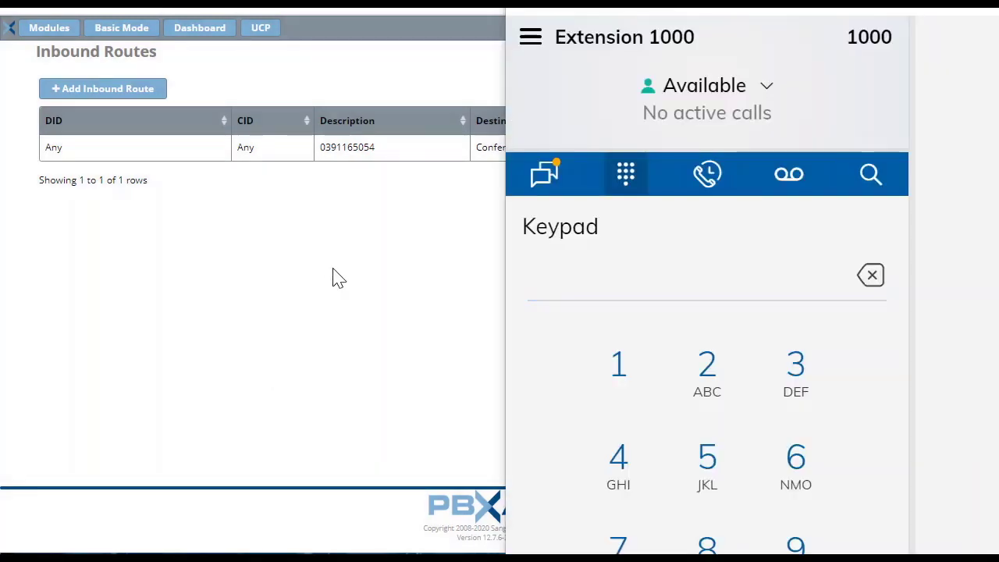
left_click(639, 283)
key("ctrl+v")
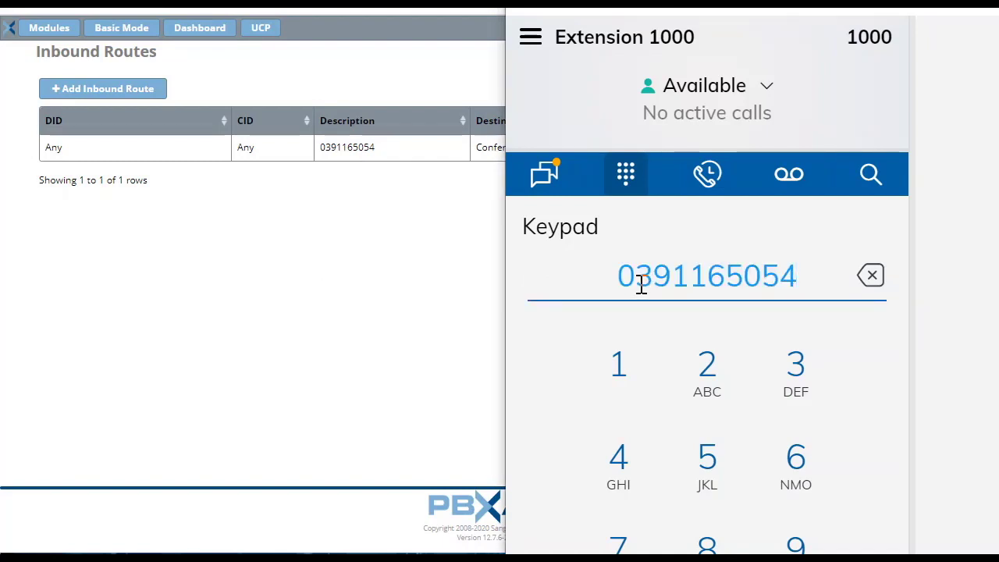
key("Return")
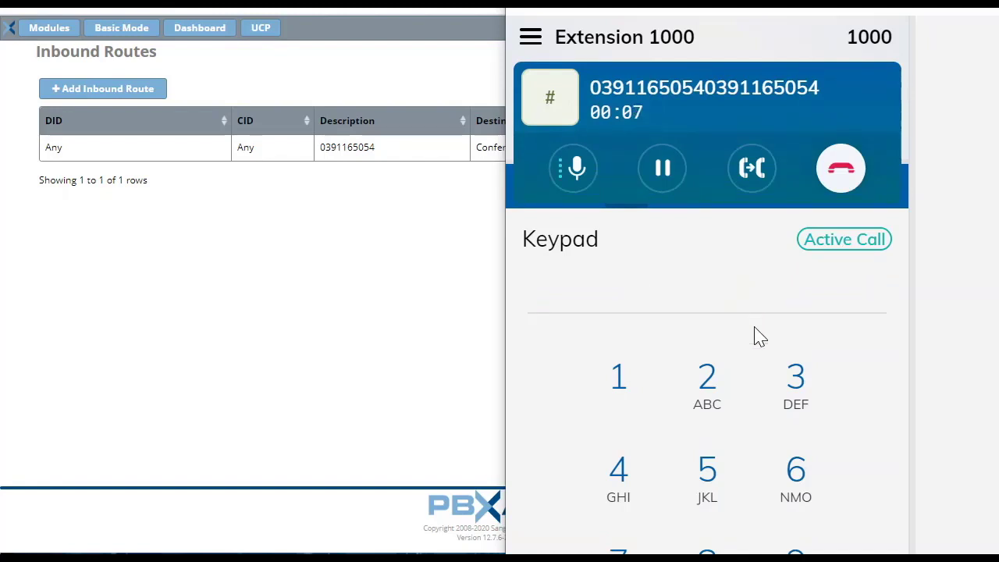
Enter the conference PIN on the keypad and hang up the test call
left_click(794, 471)
left_click(806, 385)
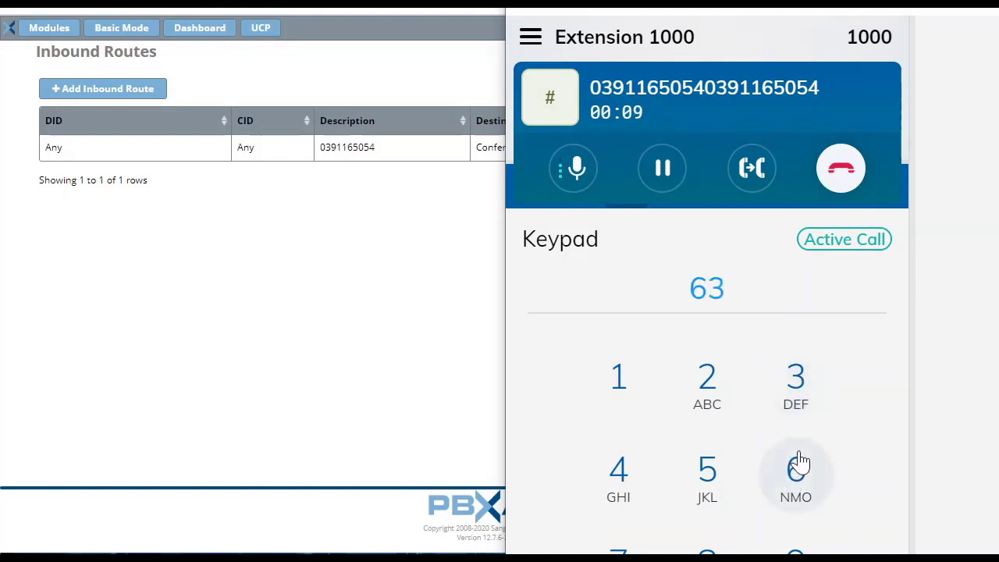
left_click(796, 468)
left_click(796, 387)
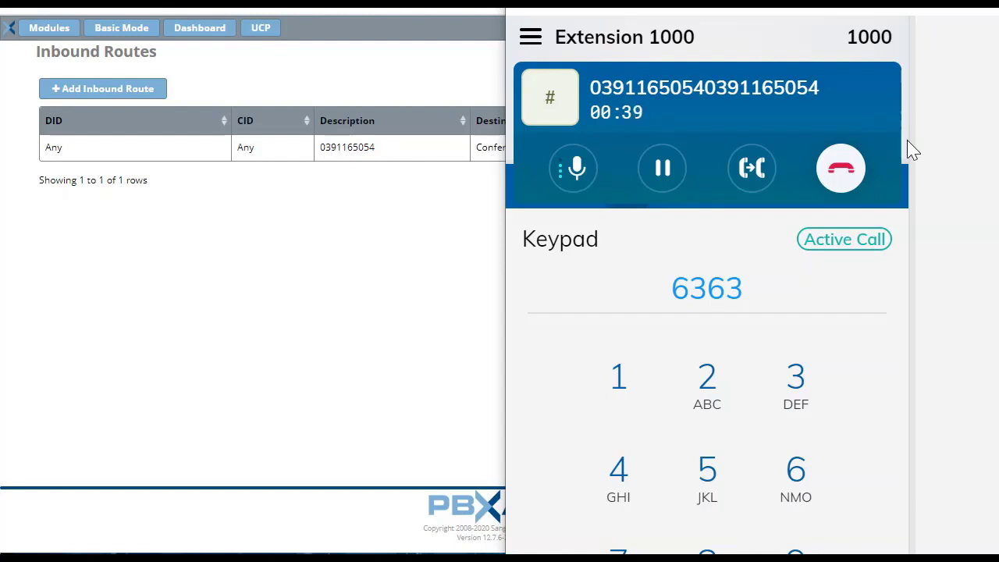
left_click(841, 171)
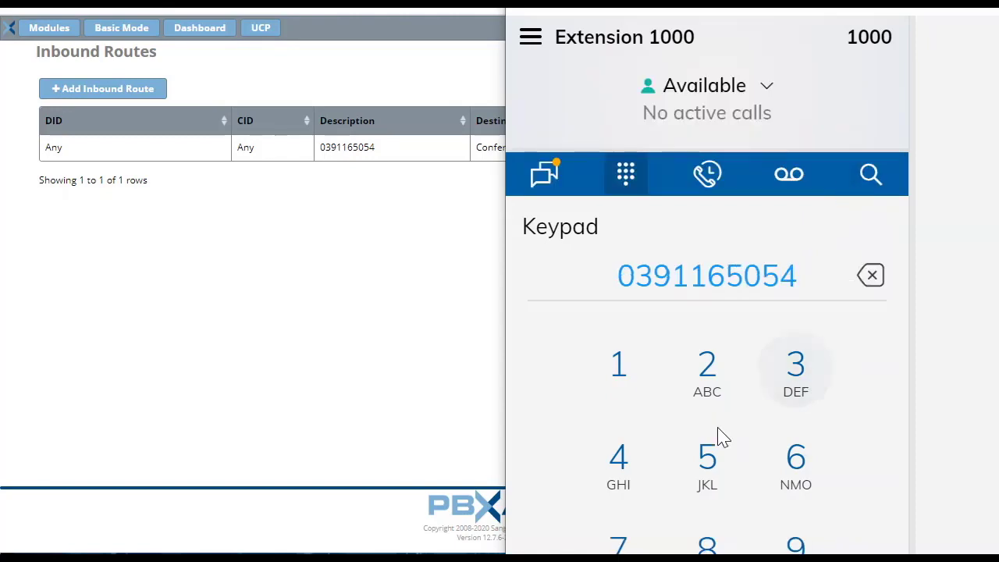
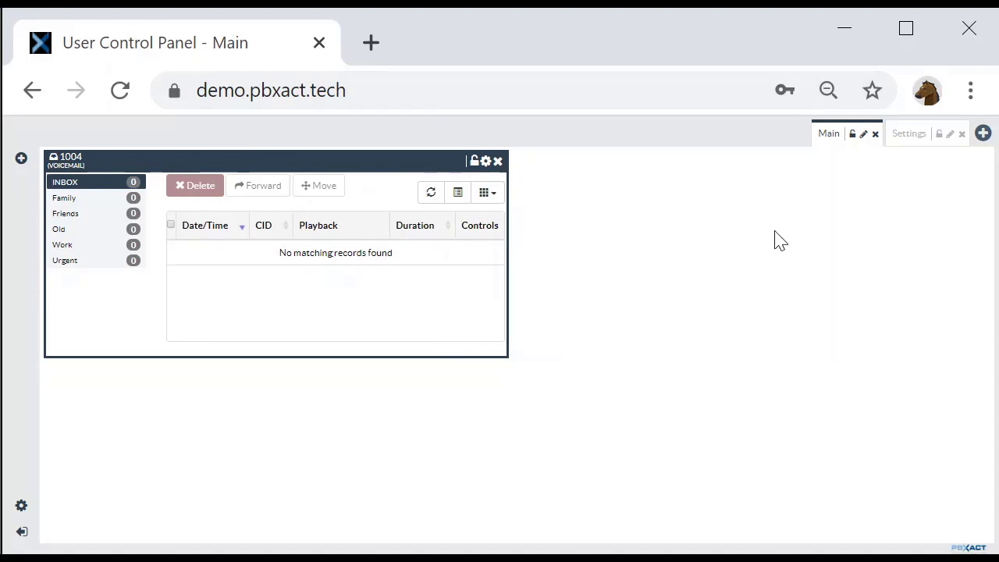
Create a new dashboard named 'Conferences' from the + dashboard button
left_click(983, 134)
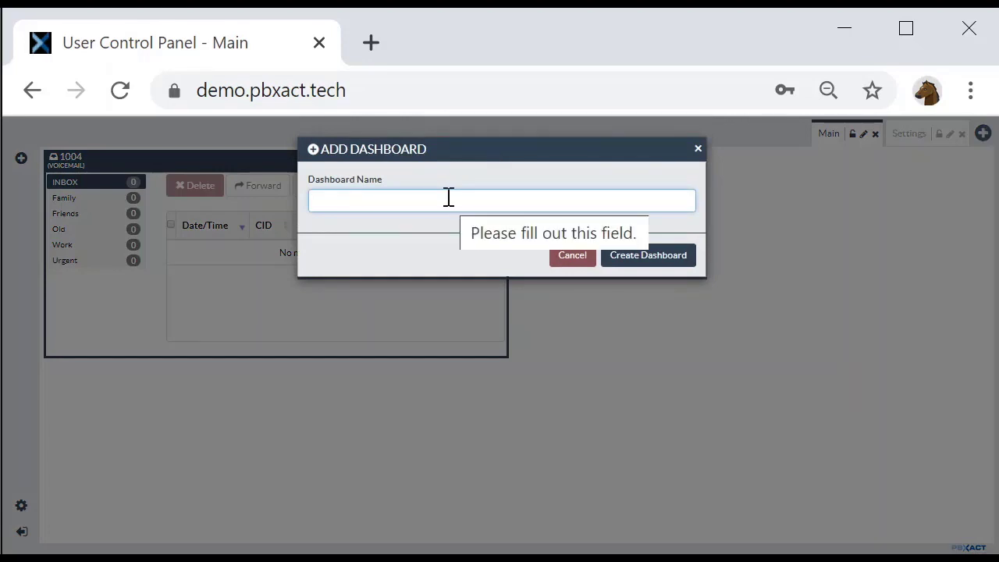
left_click(449, 198)
type("Conferen")
key("BackSpace")
key("BackSpace")
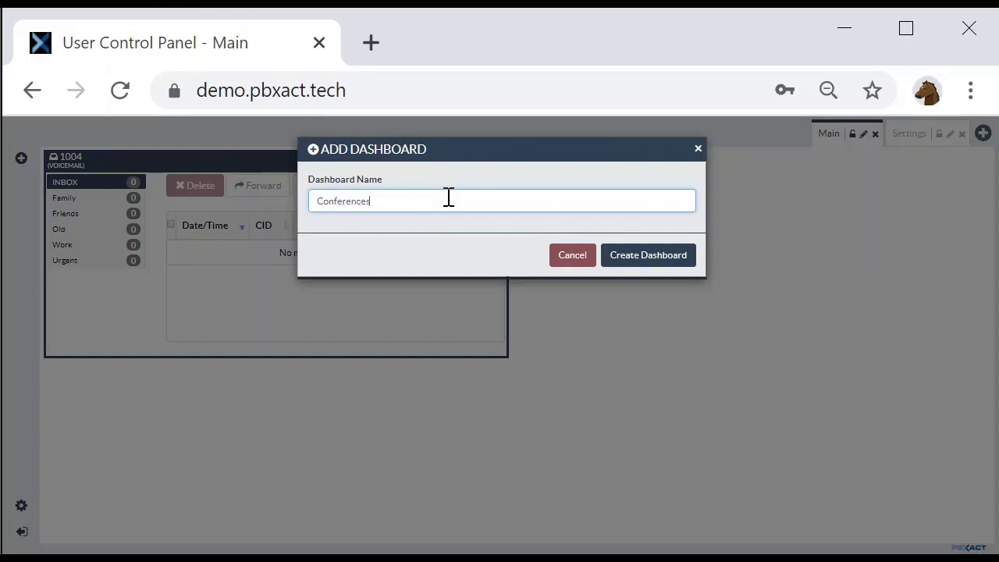
left_click(652, 263)
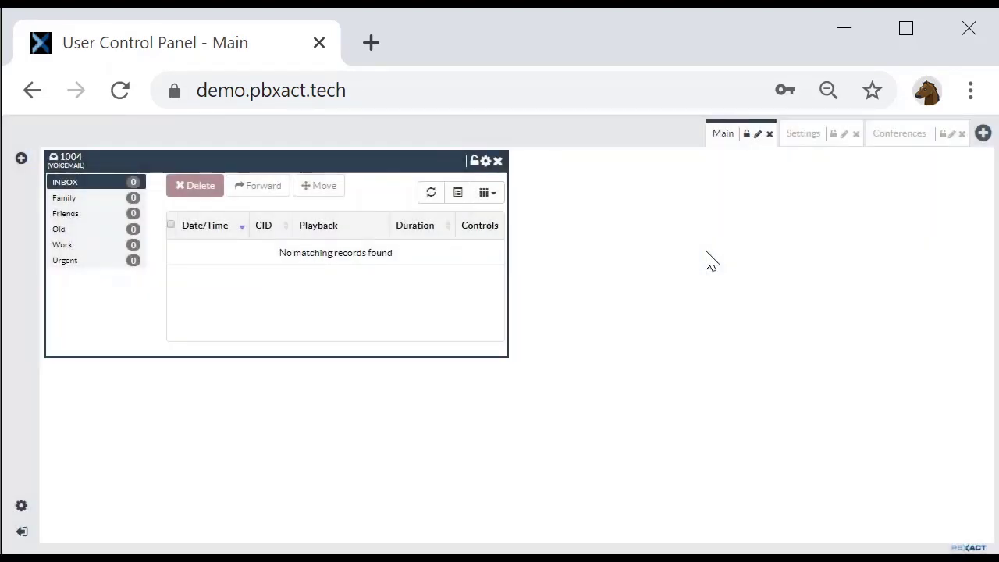
Add the conference room 84001 widget to the Conferences dashboard
left_click(905, 138)
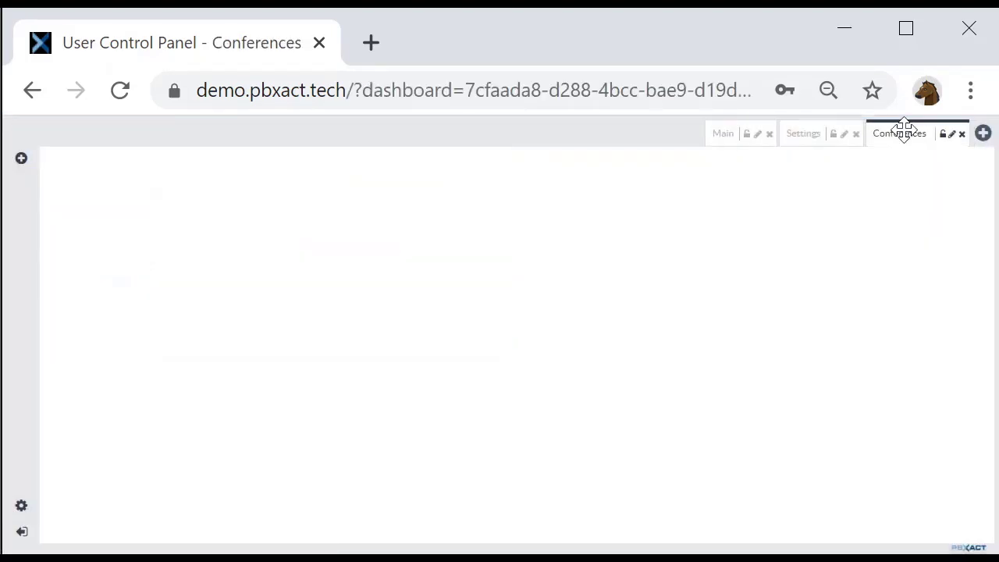
left_click(21, 158)
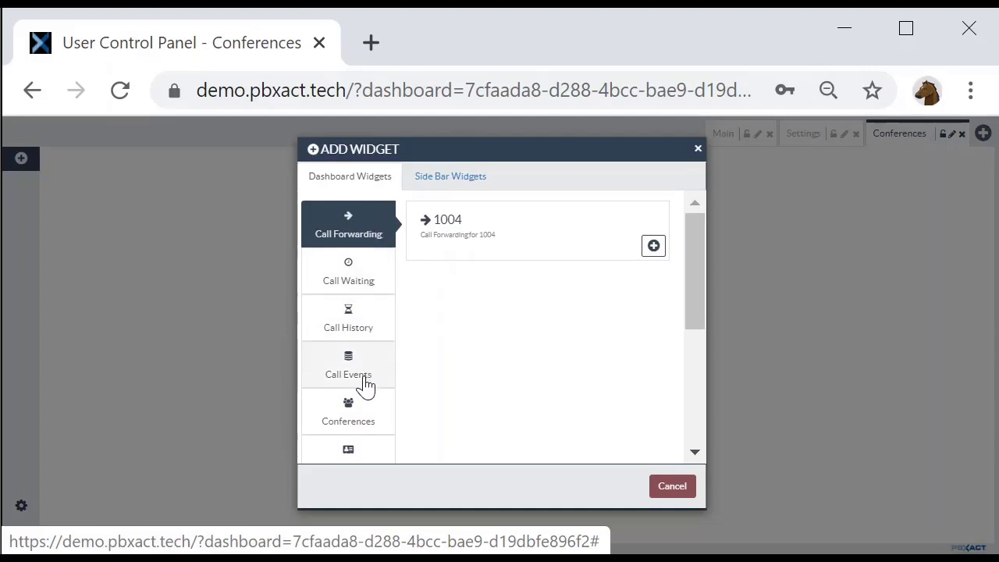
left_click(355, 422)
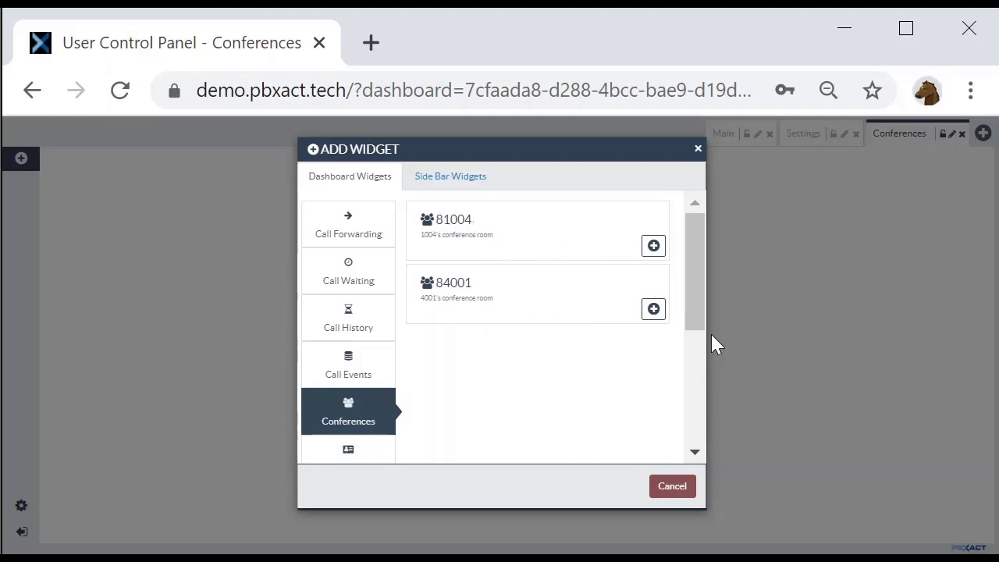
left_click(653, 310)
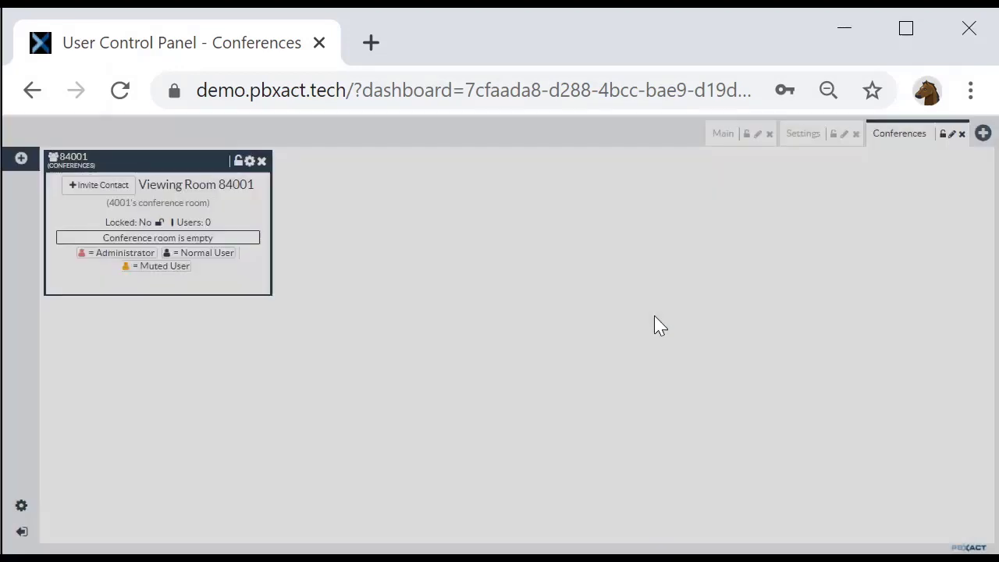
Resize the 84001 widget larger and open its Conferences Settings showing the User Pin
left_click_drag(268, 292, 641, 393)
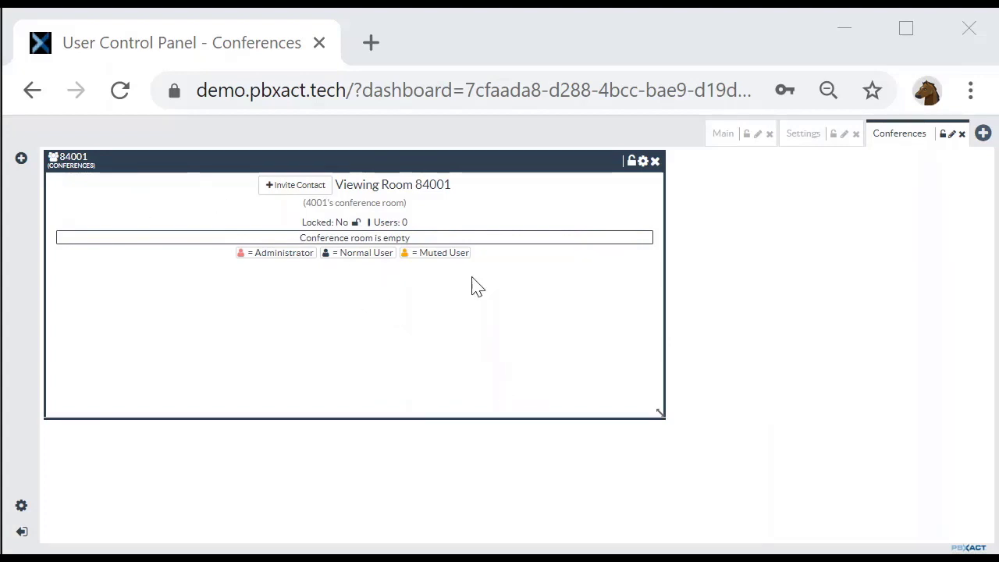
left_click(642, 161)
left_click_drag(647, 163, 680, 170)
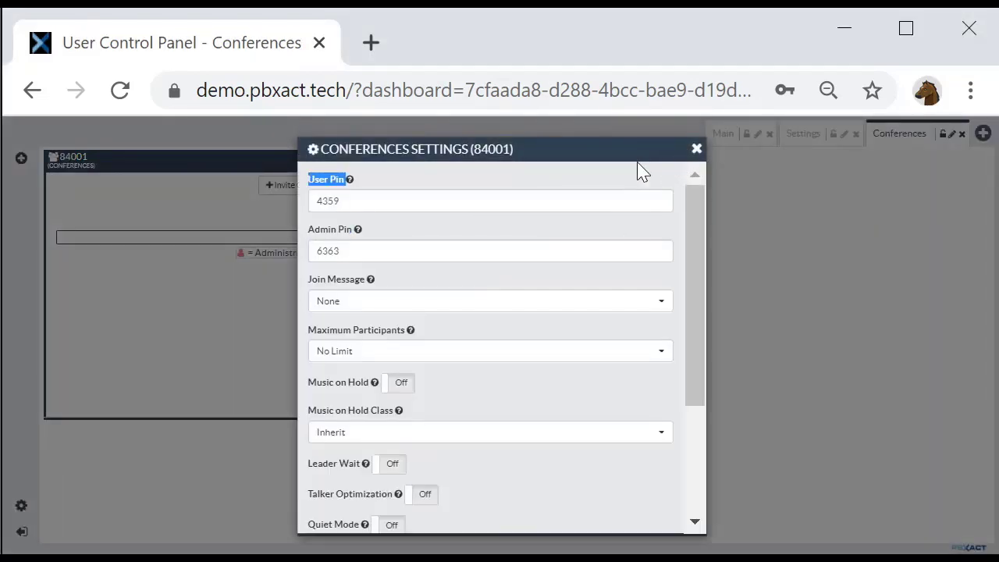
left_click(392, 185)
left_click_drag(356, 206, 306, 205)
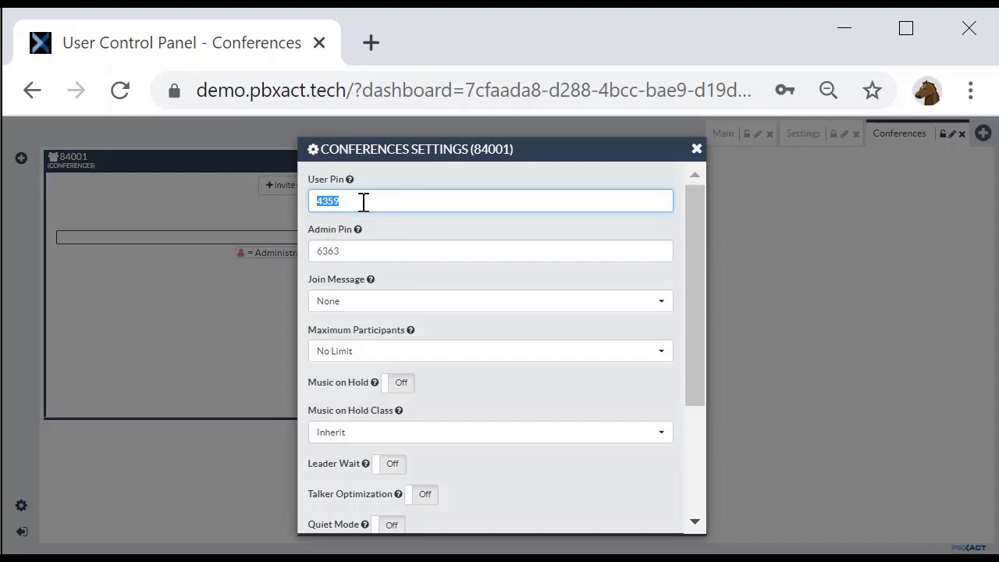
left_click(361, 254)
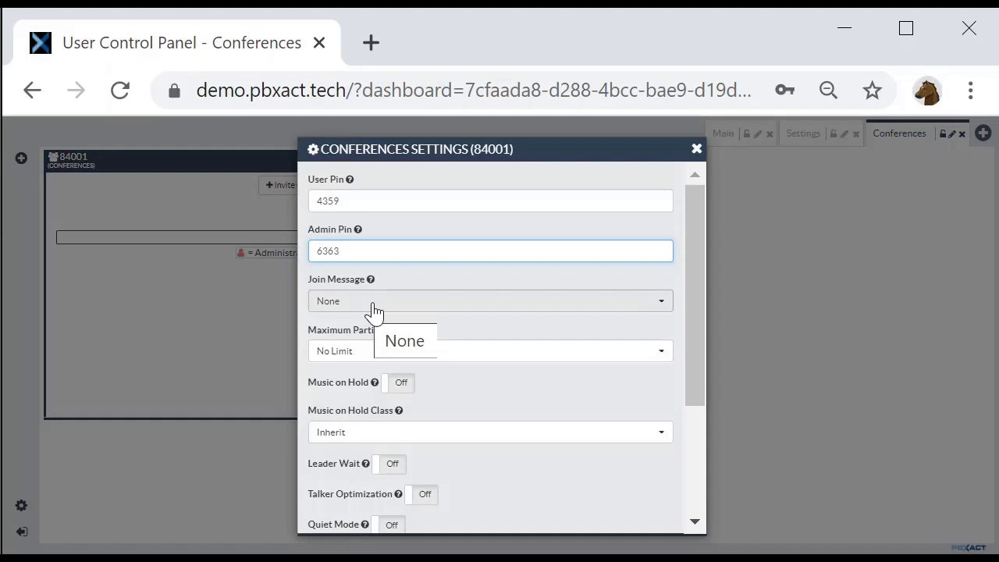
left_click(400, 356)
left_click(401, 356)
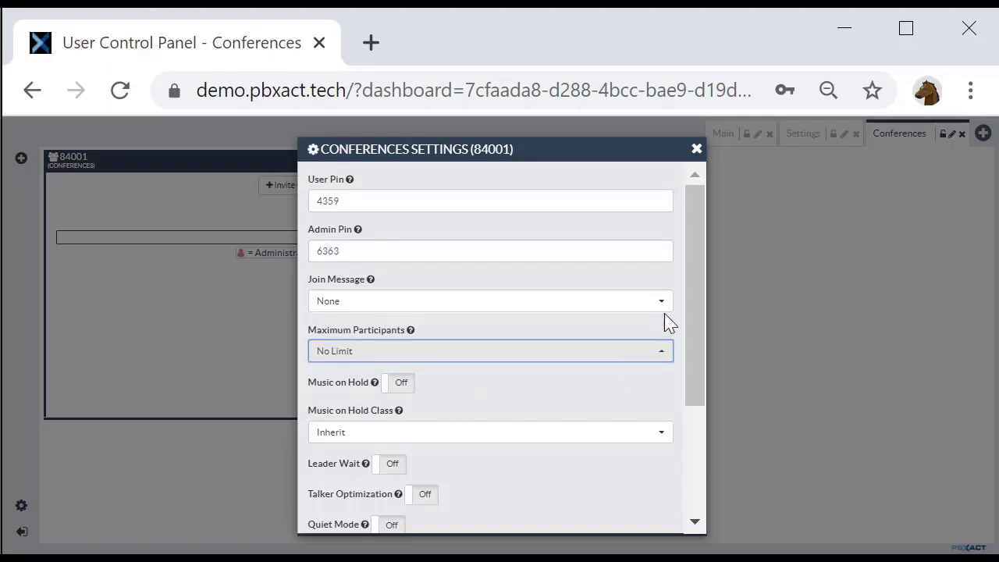
left_click_drag(696, 302, 697, 424)
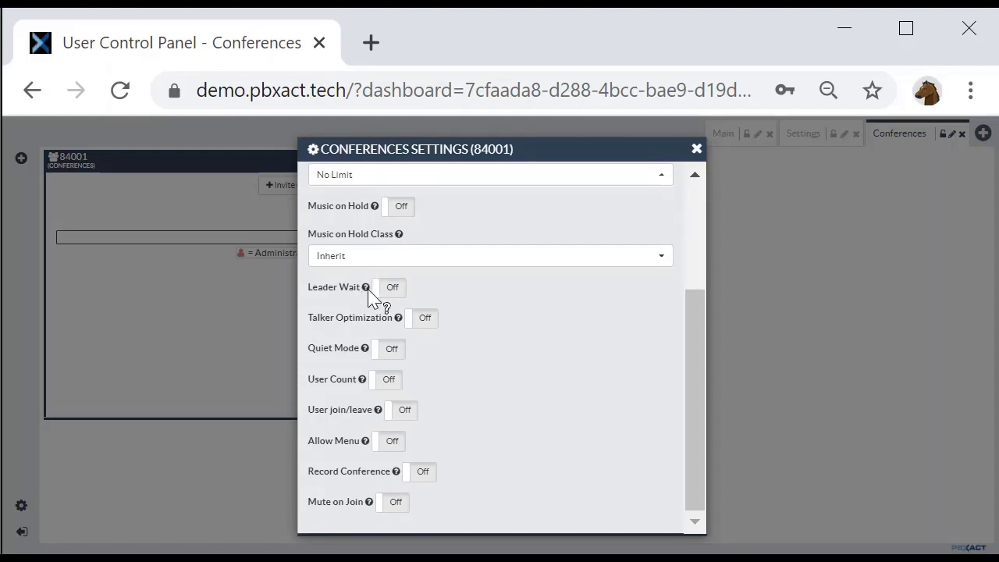
Set User Count On for room 84001, leaving Leader Wait and Mute on Join Off
left_click(382, 288)
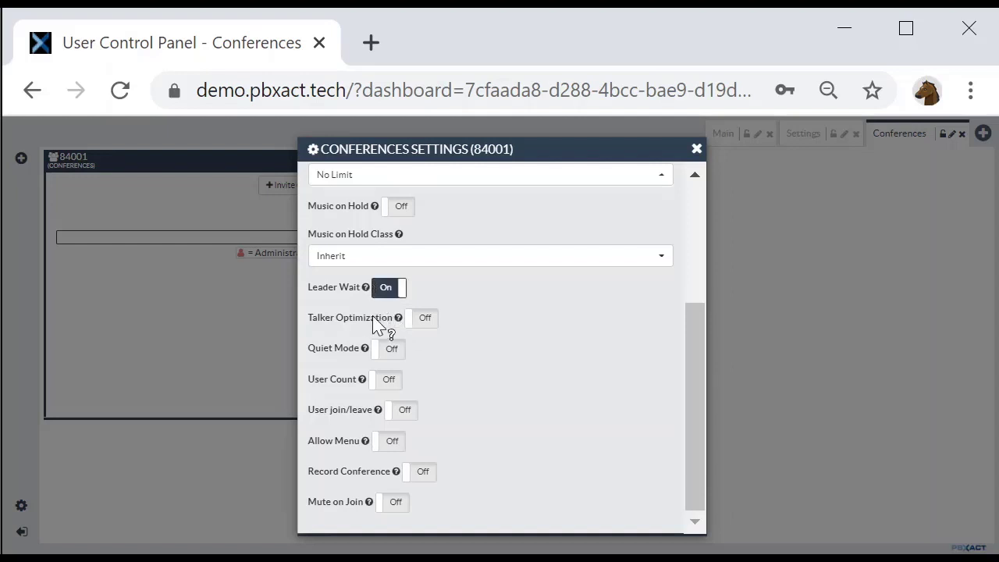
left_click(384, 288)
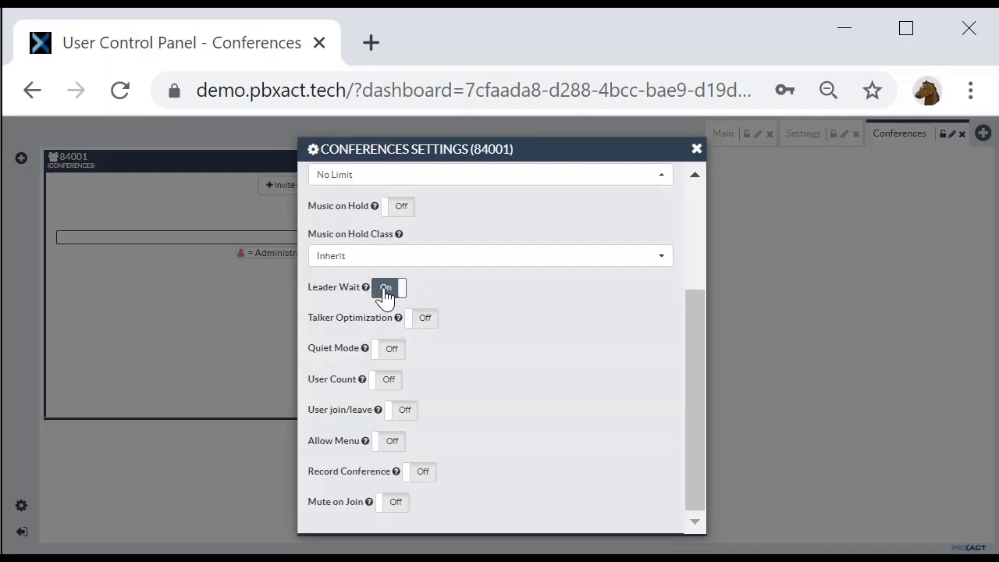
left_click(385, 290)
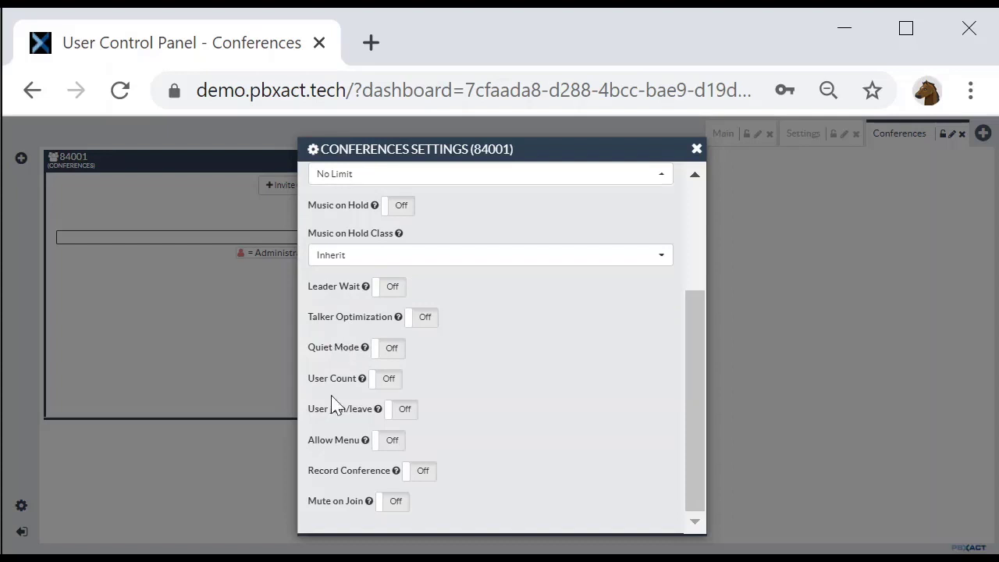
left_click(385, 383)
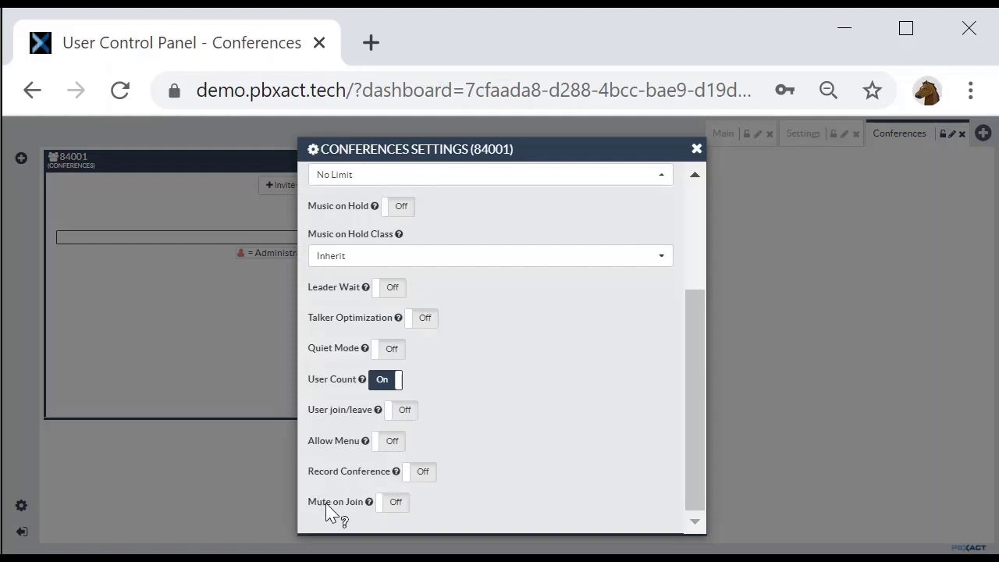
left_click(386, 507)
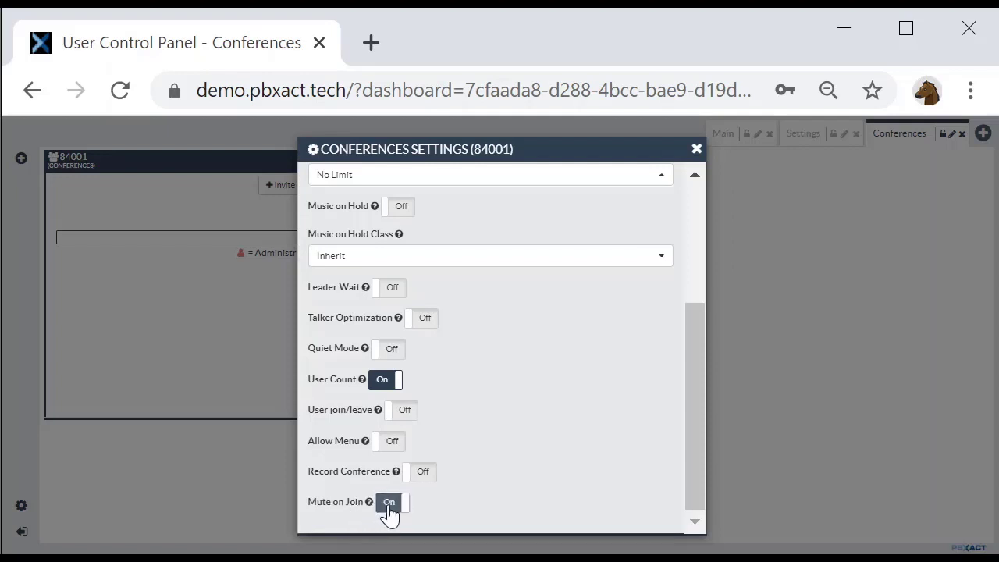
left_click(388, 506)
left_click_drag(689, 342, 682, 211)
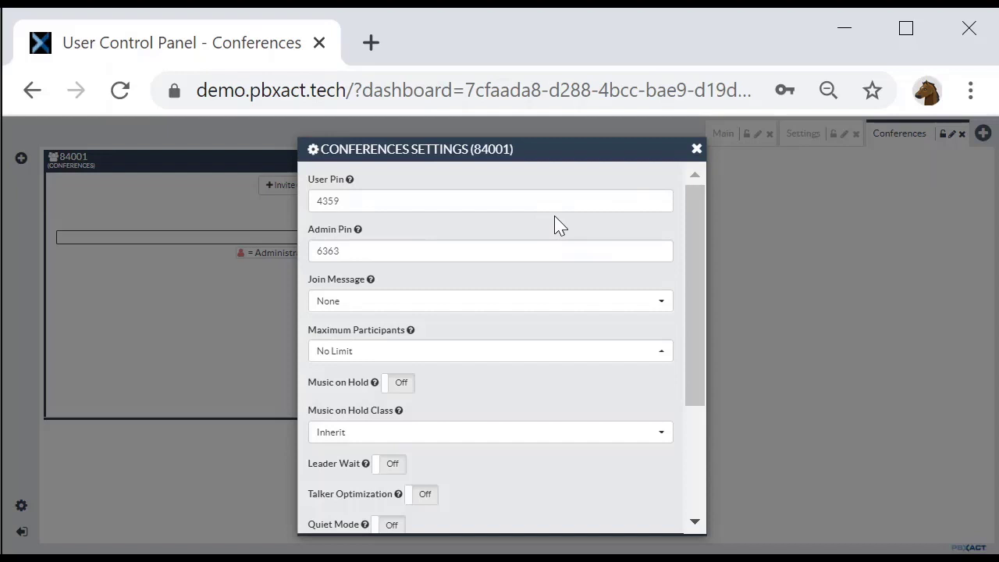
Close the 84001 Conferences Settings and launch the Zulu by Sangoma softphone
left_click(696, 149)
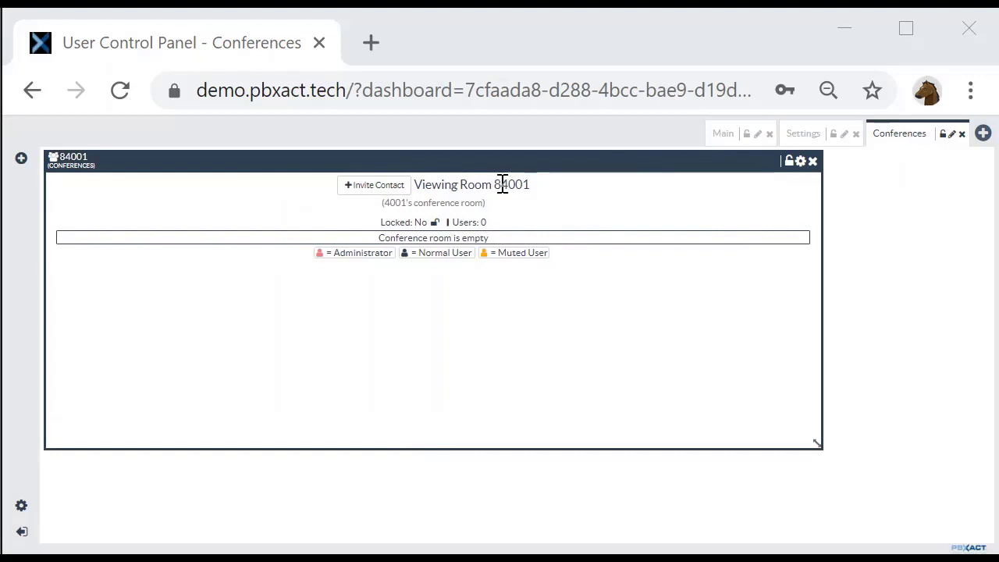
left_click_drag(496, 185, 536, 201)
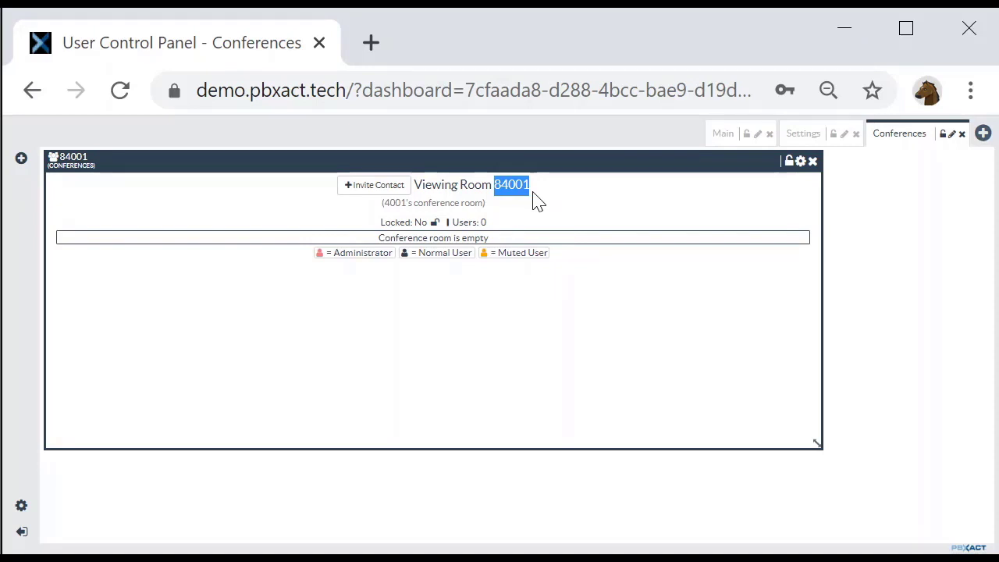
left_click(540, 200)
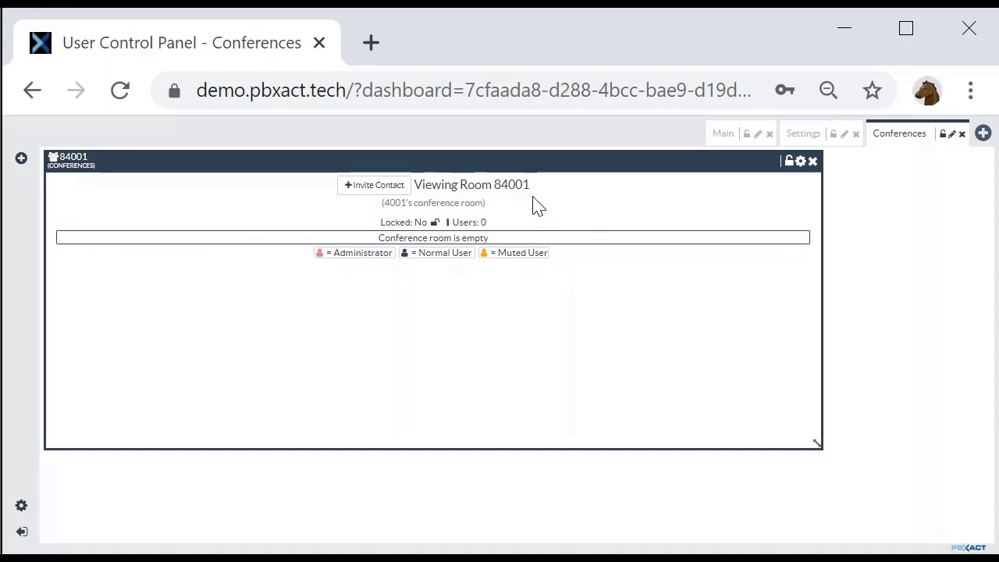
left_click(301, 550)
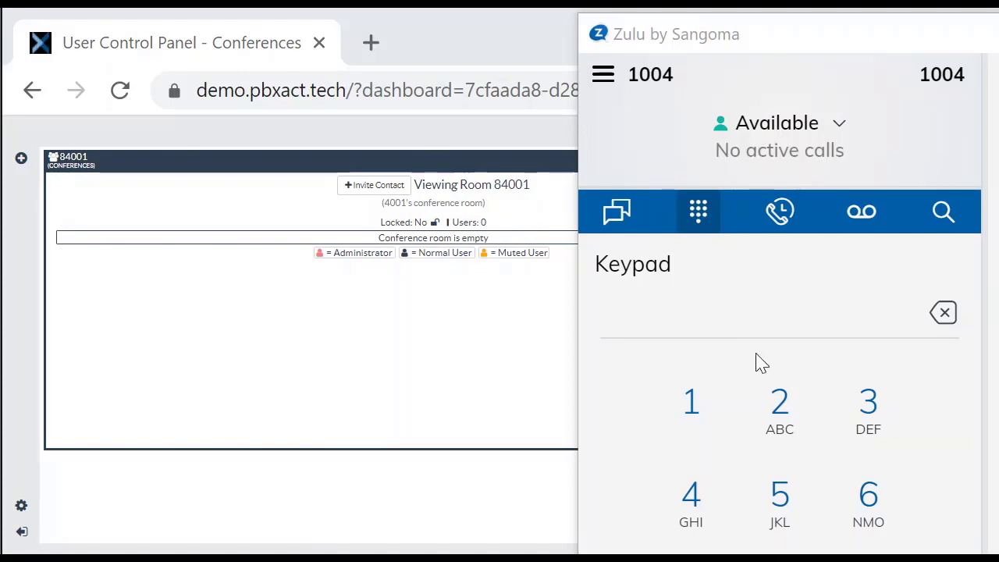
Dial conference room 84001 from the Zulu softphone
left_click(775, 316)
type("84001")
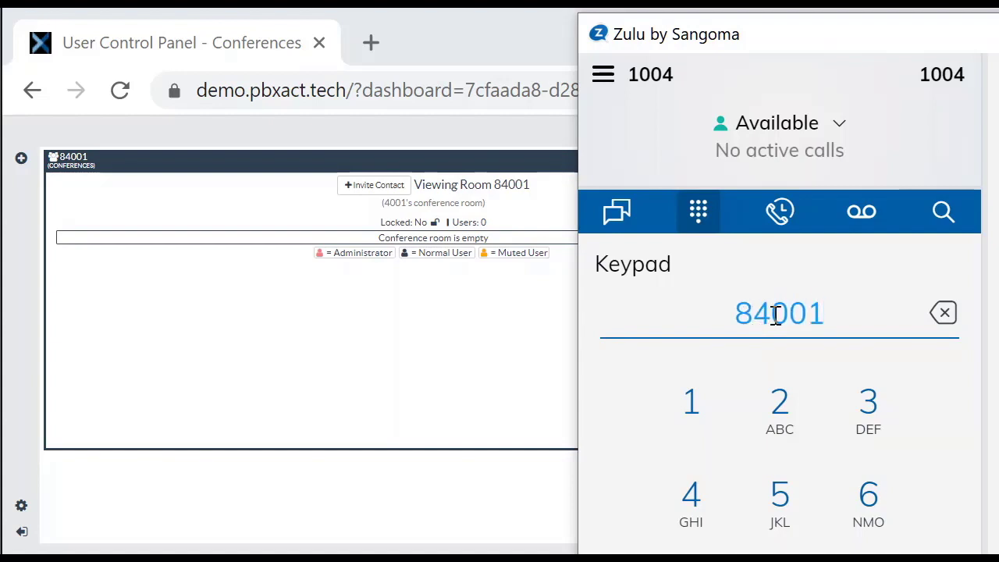
key("Return")
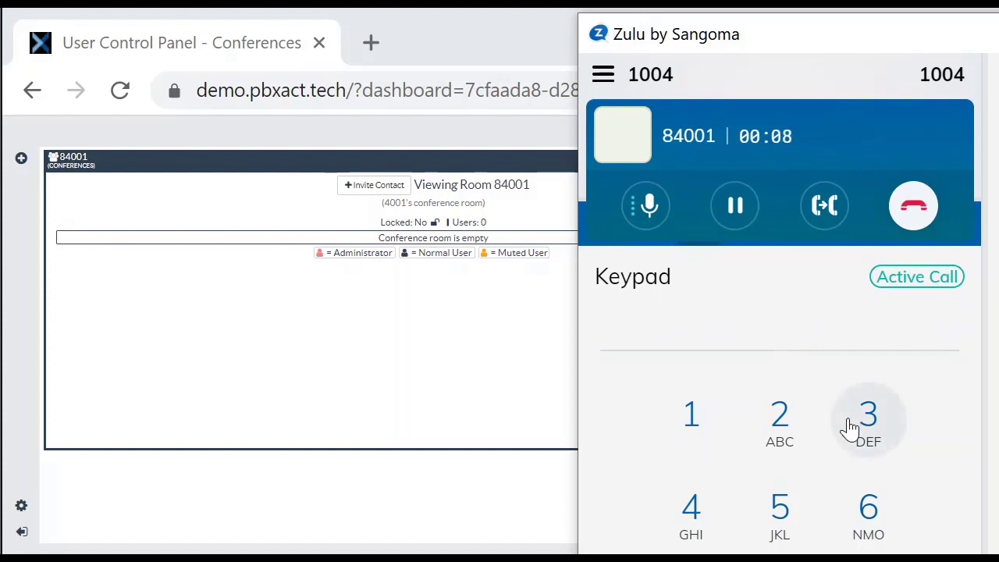
Key in the conference PIN digits on the keypad during the active call
left_click(878, 511)
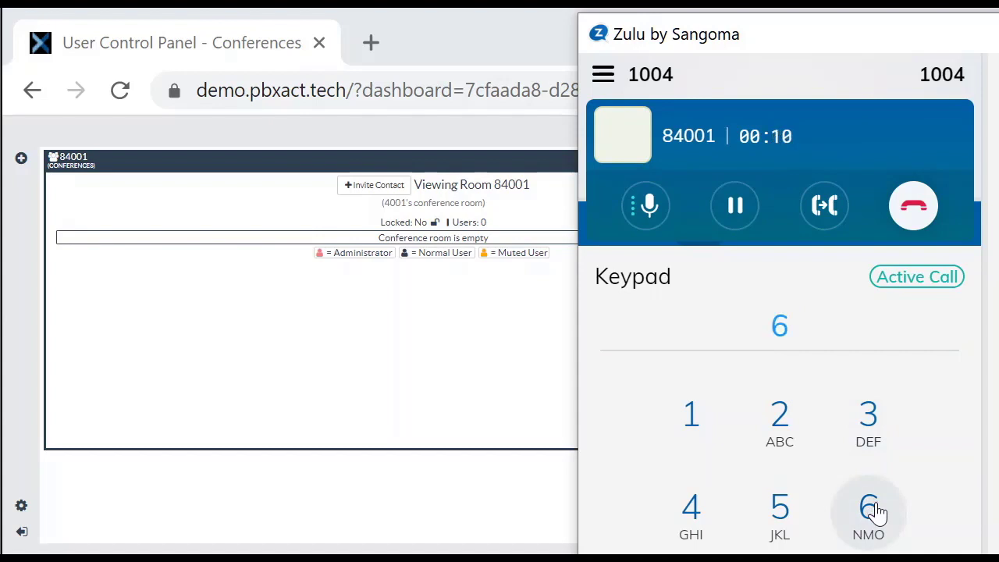
left_click(874, 440)
left_click(879, 521)
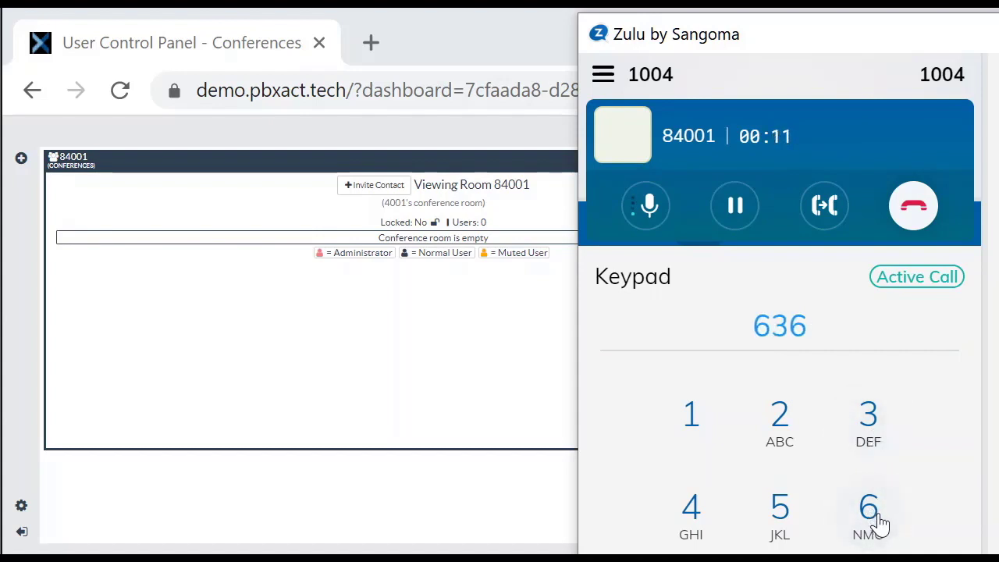
left_click(876, 441)
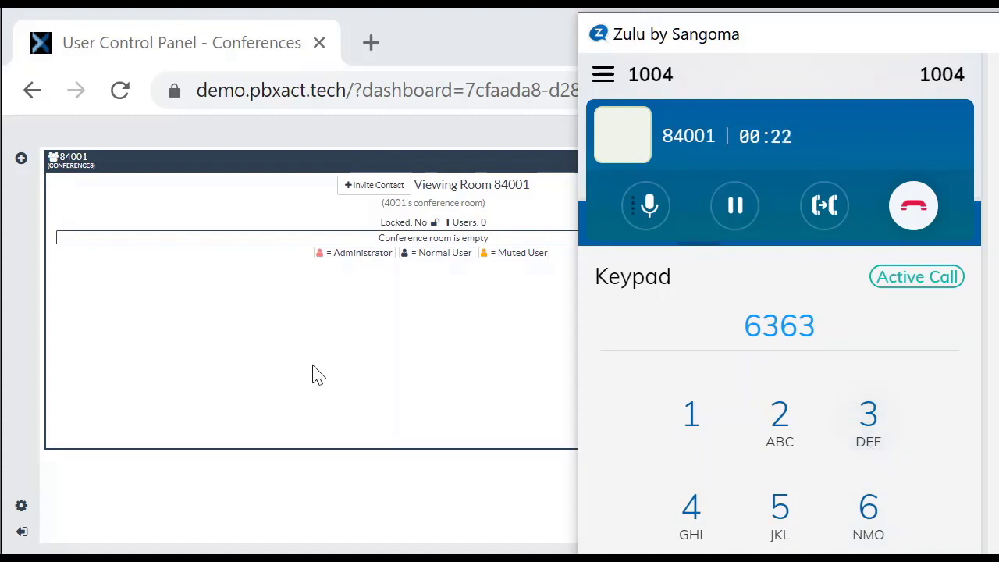
Minimize Zulu and reload the dashboard so room 84001 lists 1004 and the outside caller
left_click(434, 346)
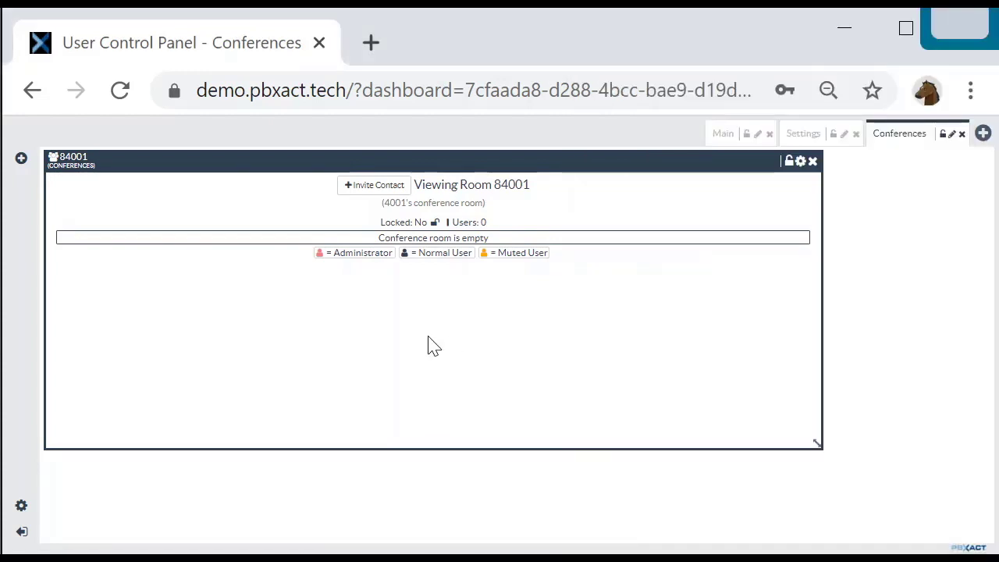
left_click(484, 104)
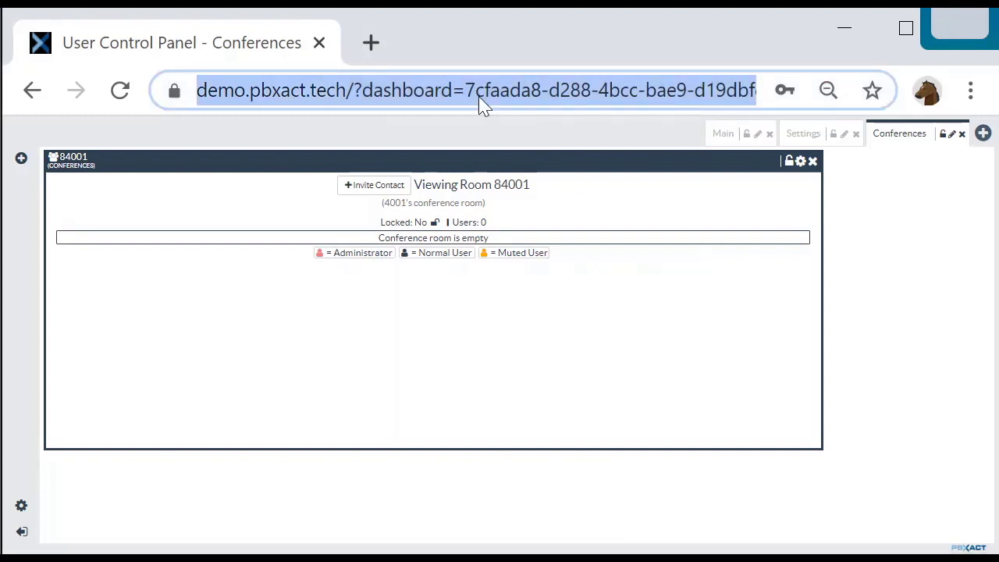
key("Return")
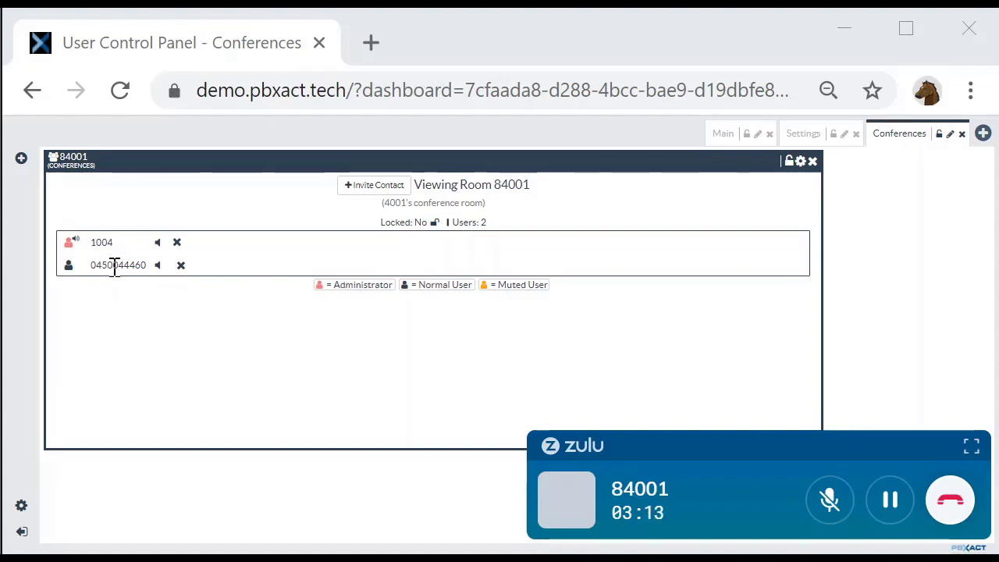
Mute, then unmute, then kick the outside caller from room 84001
left_click(157, 266)
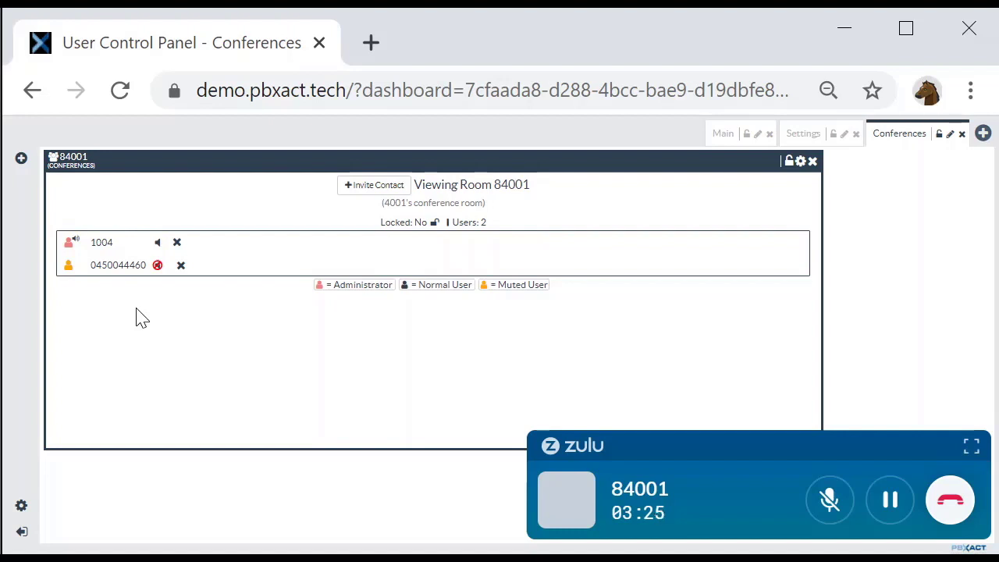
left_click(157, 266)
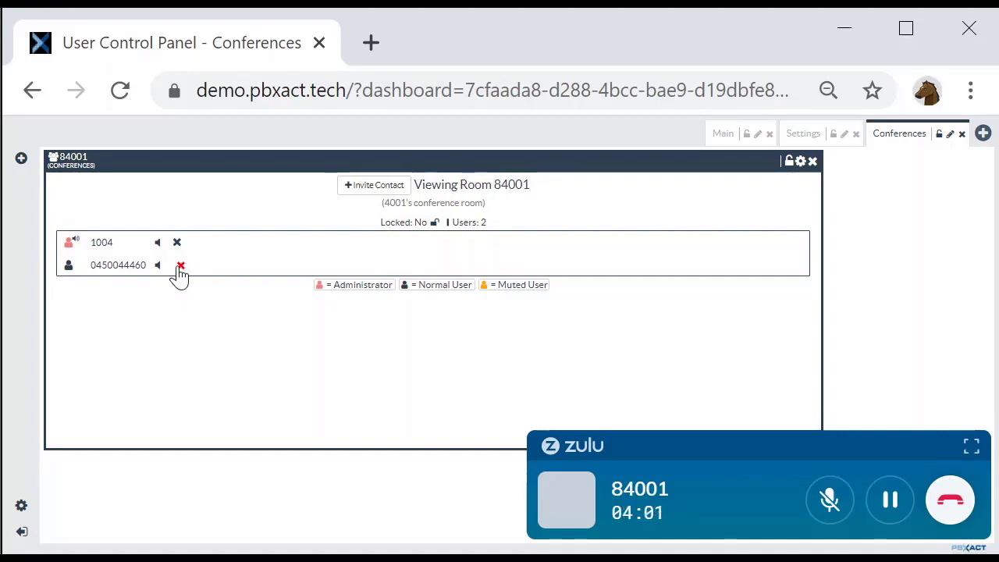
left_click(181, 266)
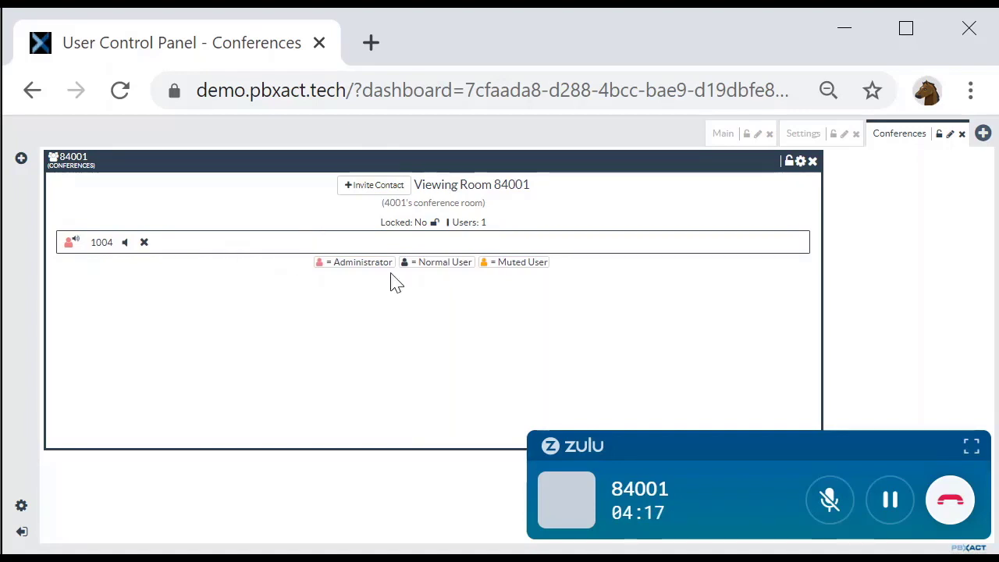
Open the Invite to Conference dialog for 84001 and set User Type to User
left_click(373, 191)
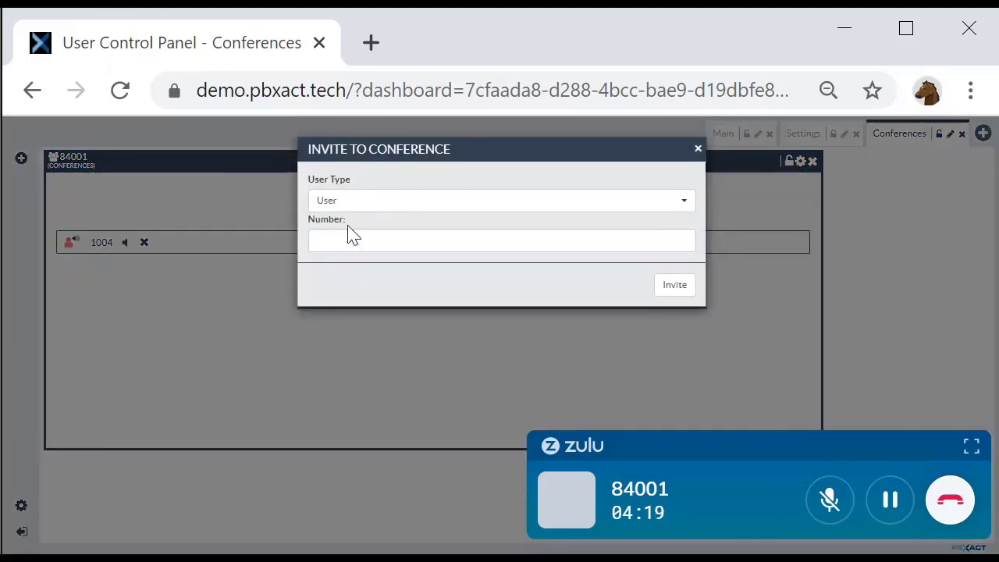
left_click(631, 203)
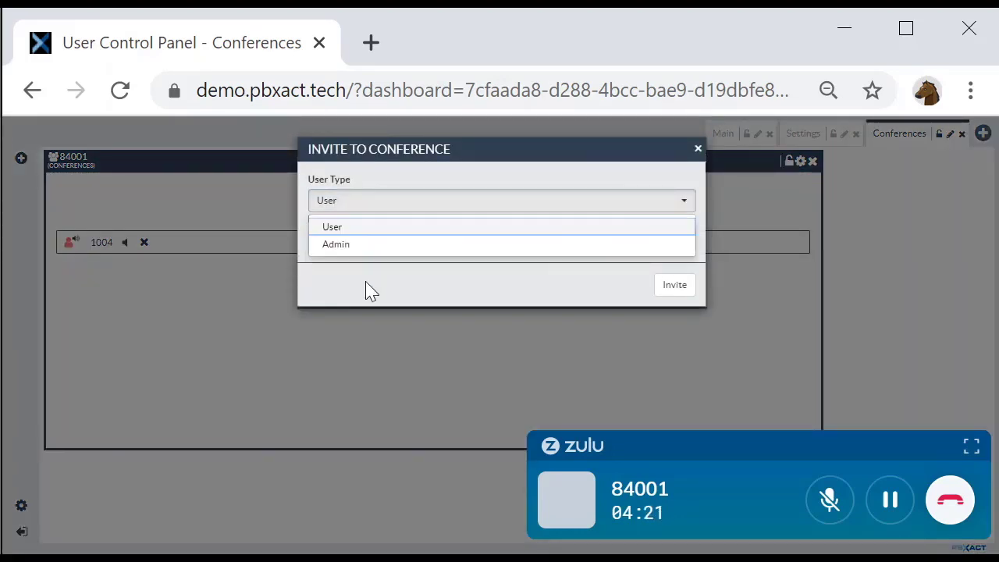
left_click(346, 227)
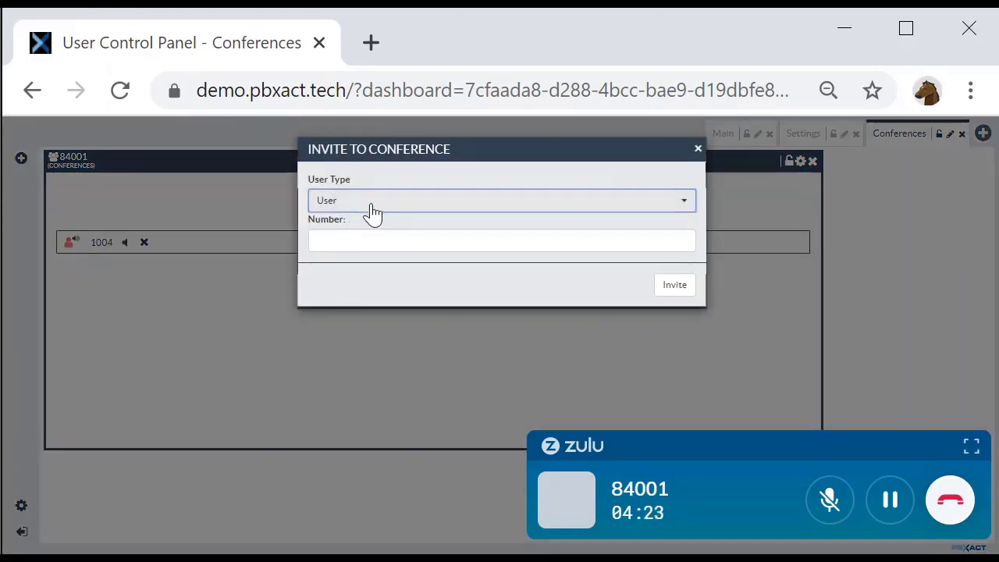
left_click(373, 204)
left_click(380, 197)
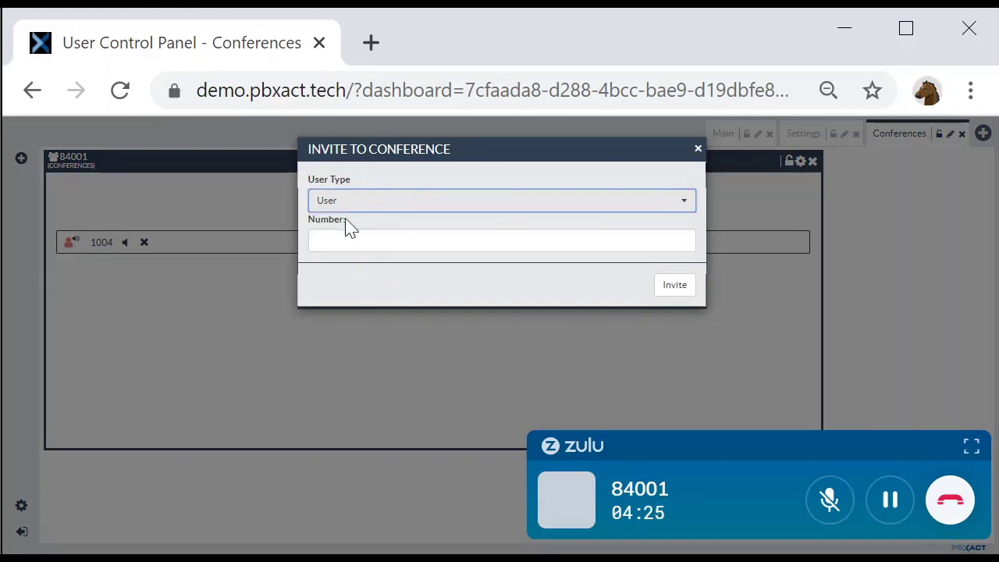
left_click(361, 207)
left_click(355, 244)
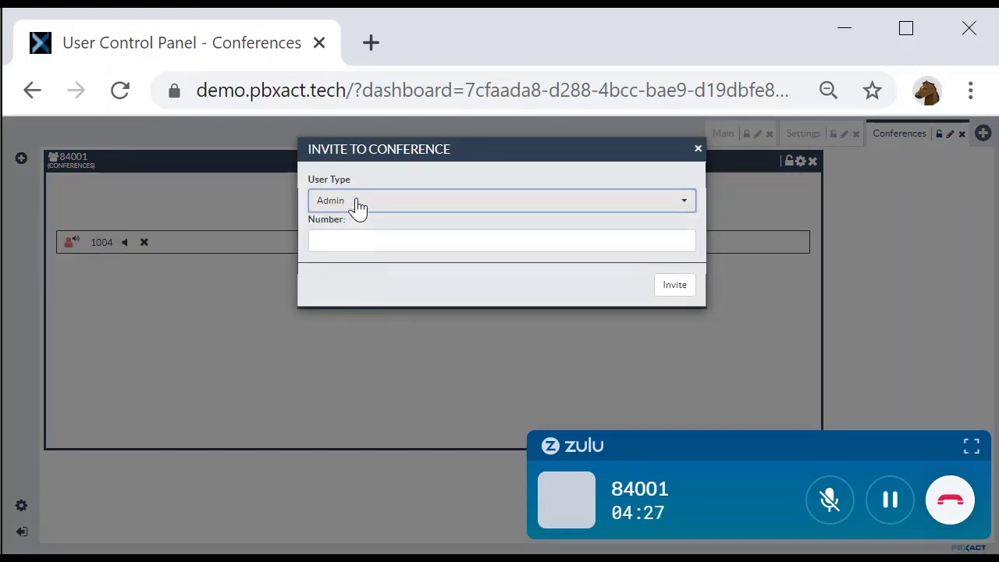
left_click(358, 205)
left_click(337, 227)
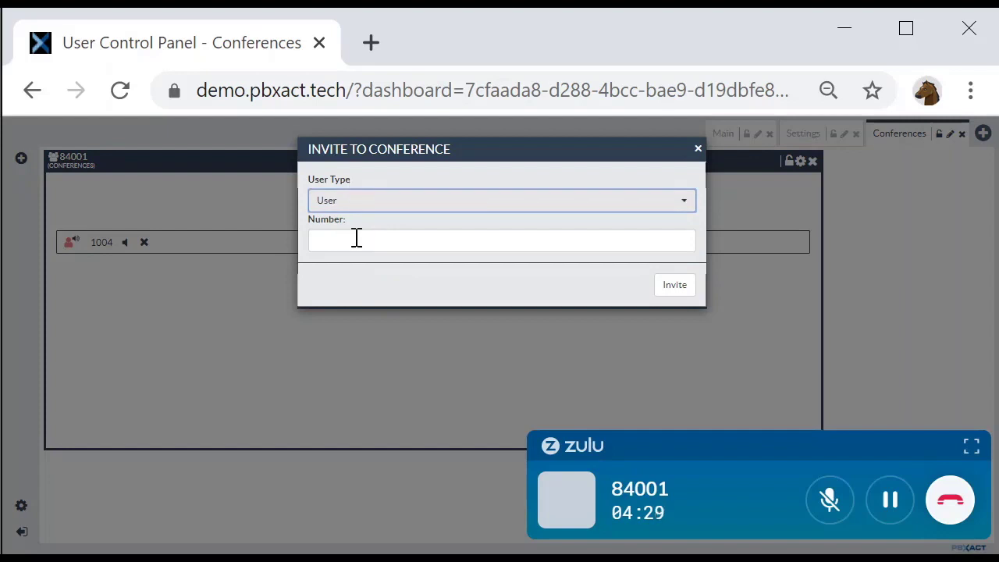
Enter the outside caller's phone number in the Number field
left_click(353, 242)
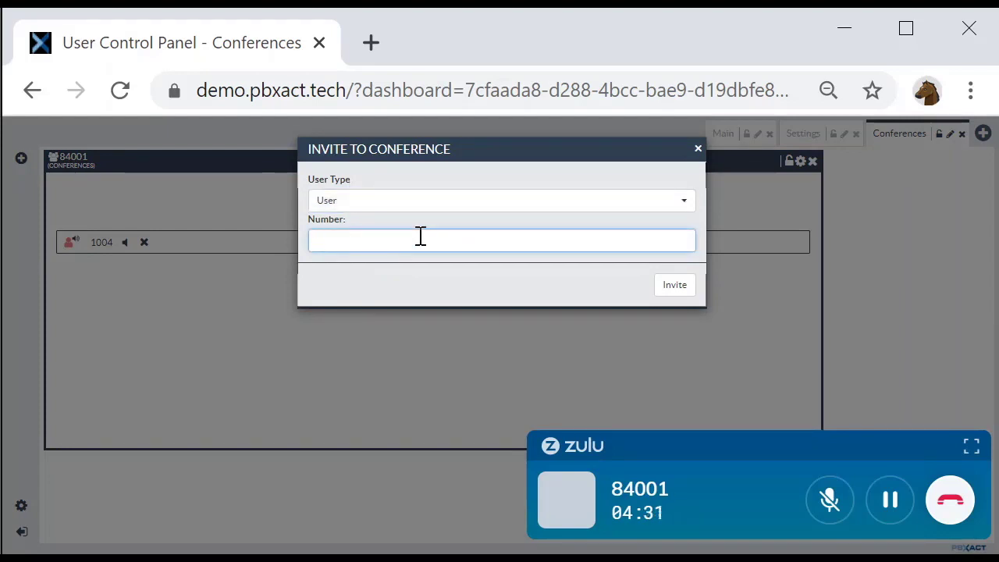
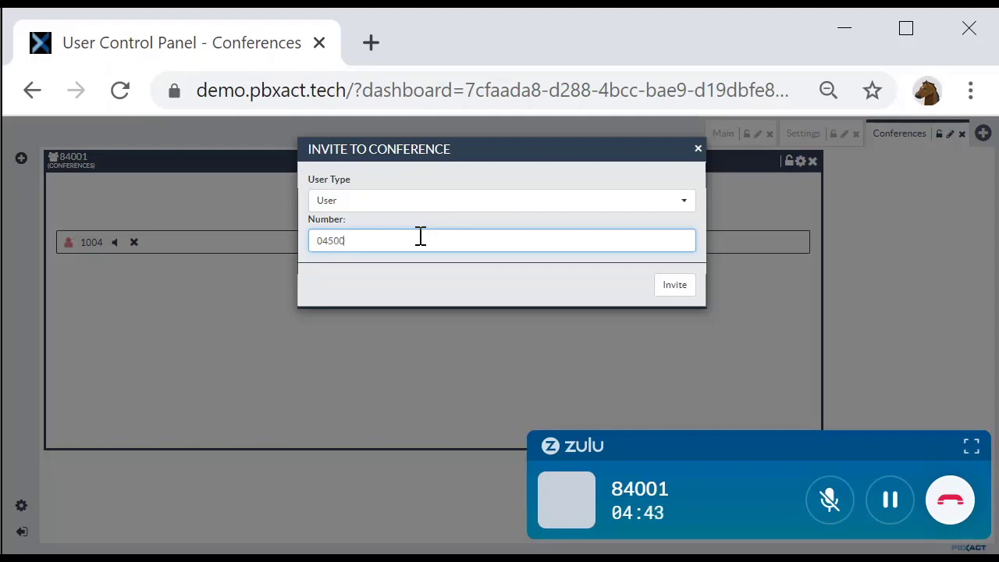
Send the invitation, then kick the outbound caller and extension 1004 from room 84001
left_click(675, 286)
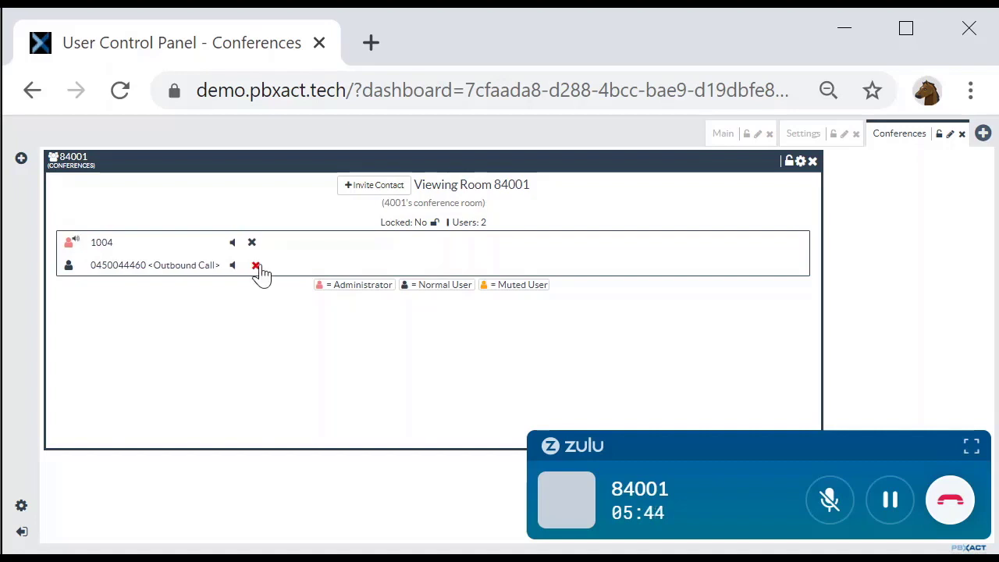
left_click(255, 265)
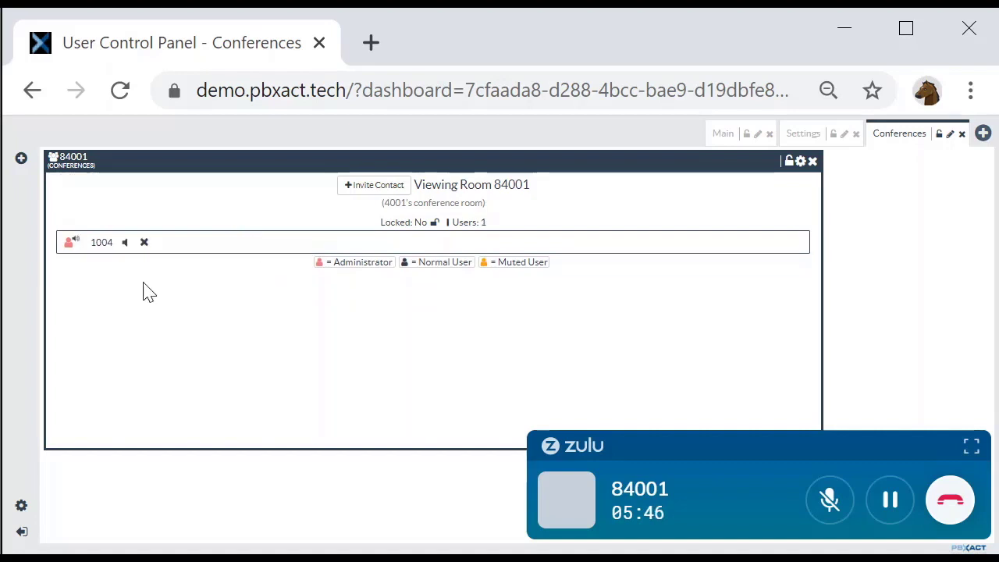
left_click(144, 242)
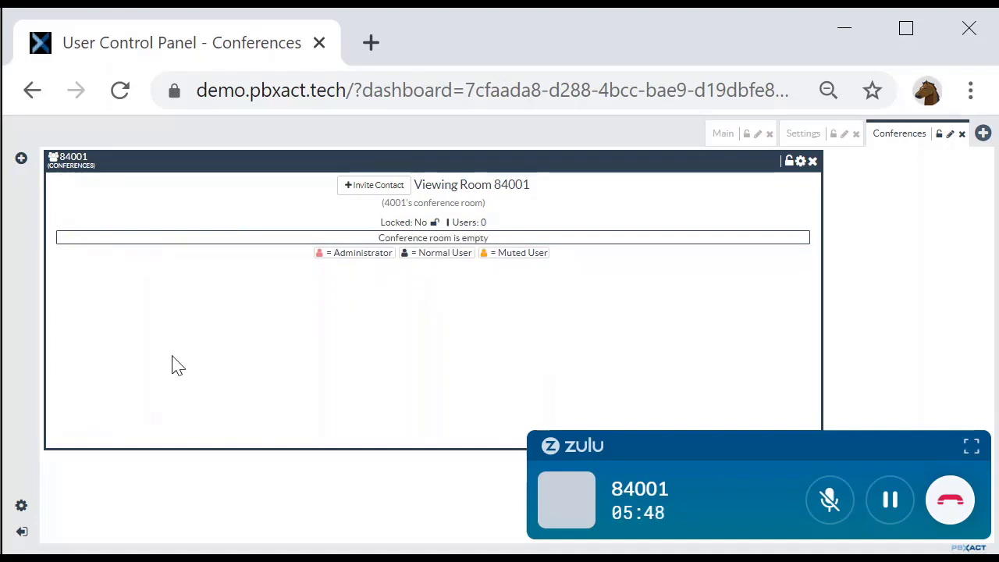